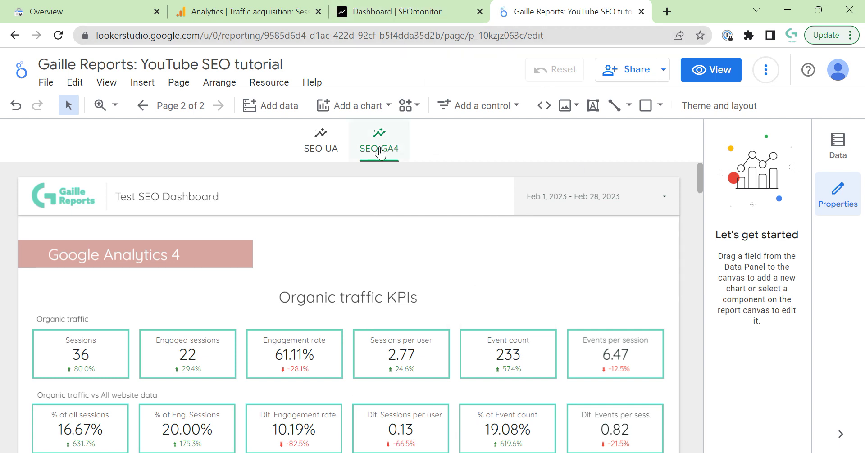
left_click(317, 142)
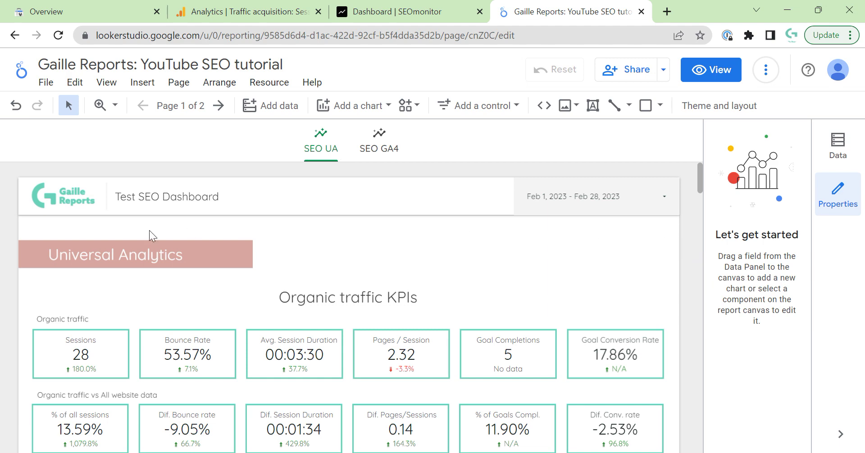
scroll(128, 282, "down", 2)
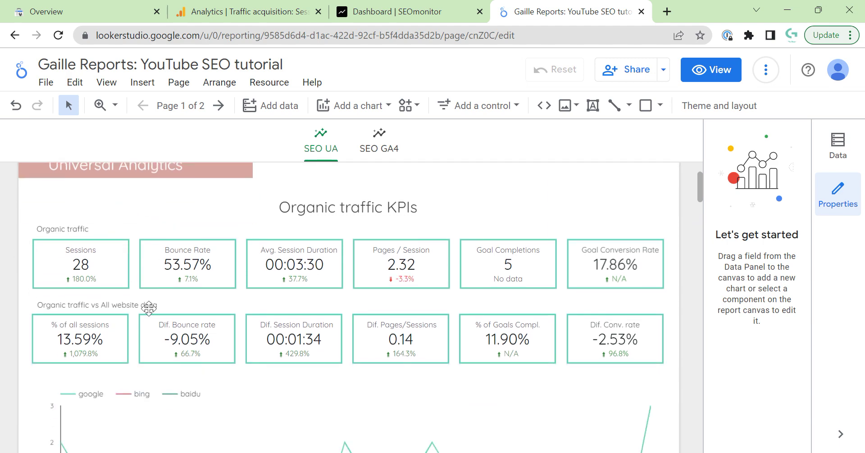
scroll(415, 299, "down", 4)
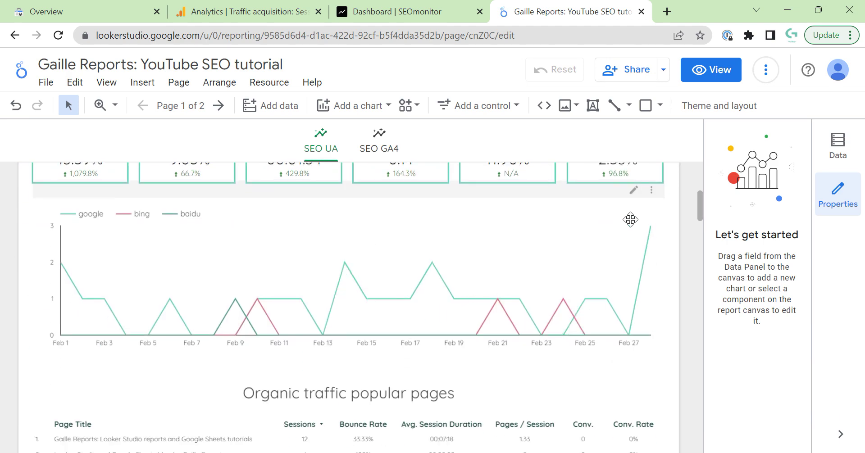
scroll(450, 288, "up", 1)
scroll(315, 261, "down", 3)
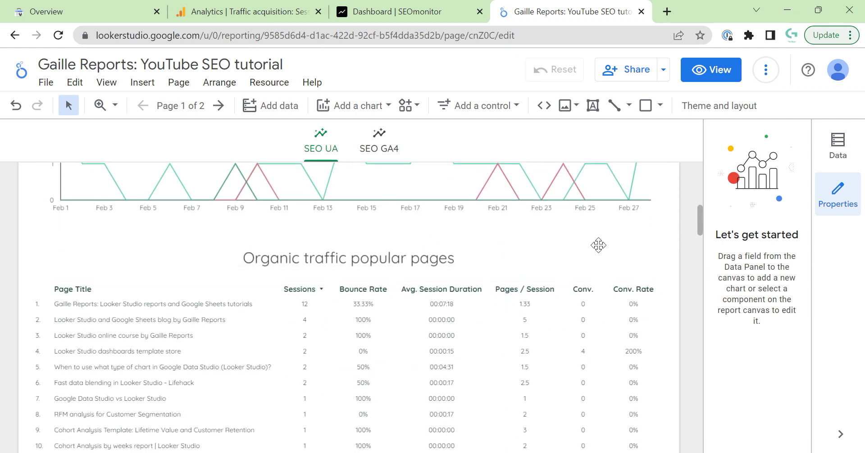
scroll(571, 246, "down", 3)
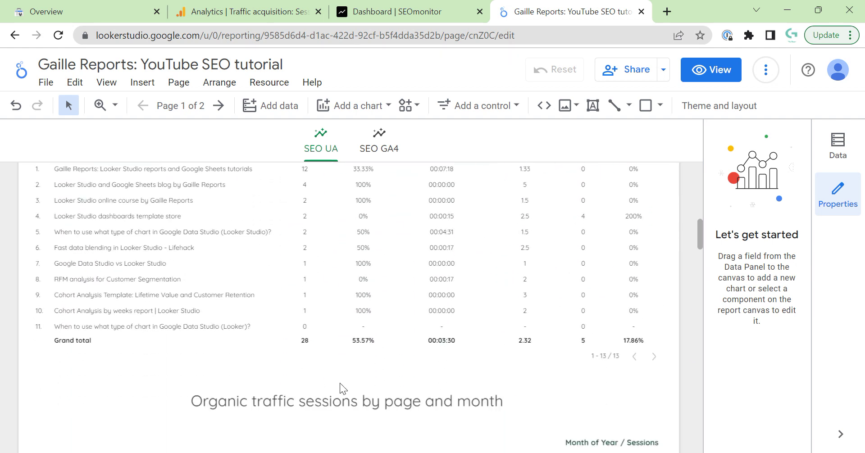
scroll(292, 378, "down", 4)
scroll(233, 296, "up", 1)
scroll(127, 284, "down", 3)
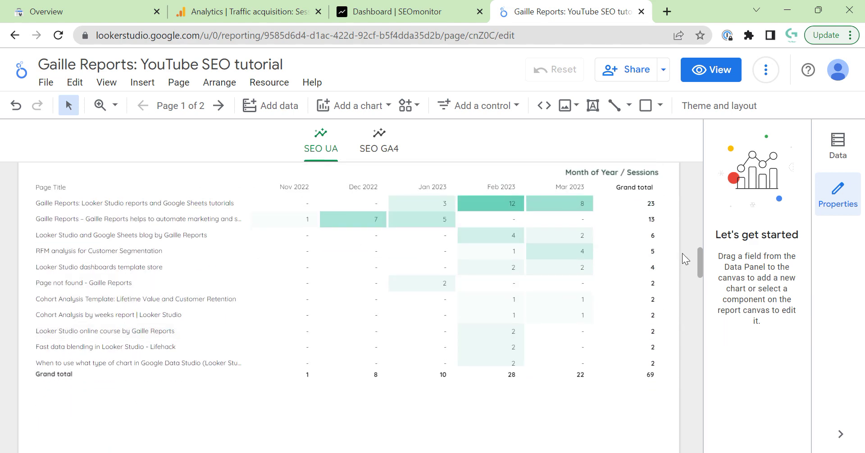
scroll(682, 253, "up", 9)
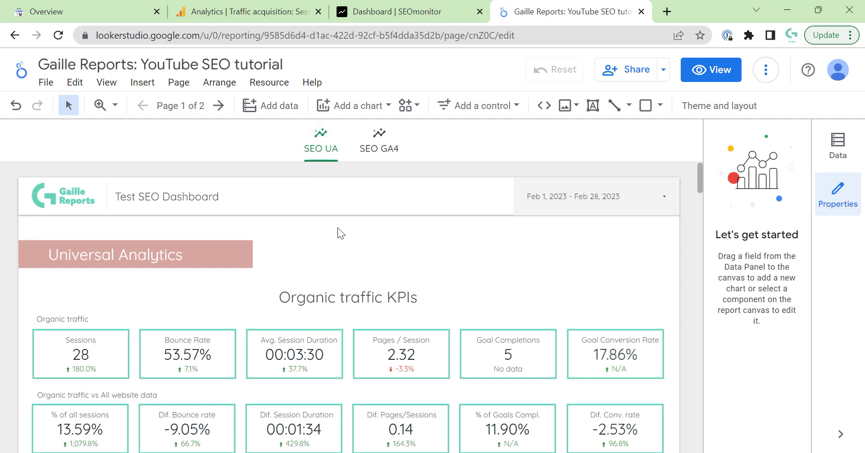
left_click(179, 84)
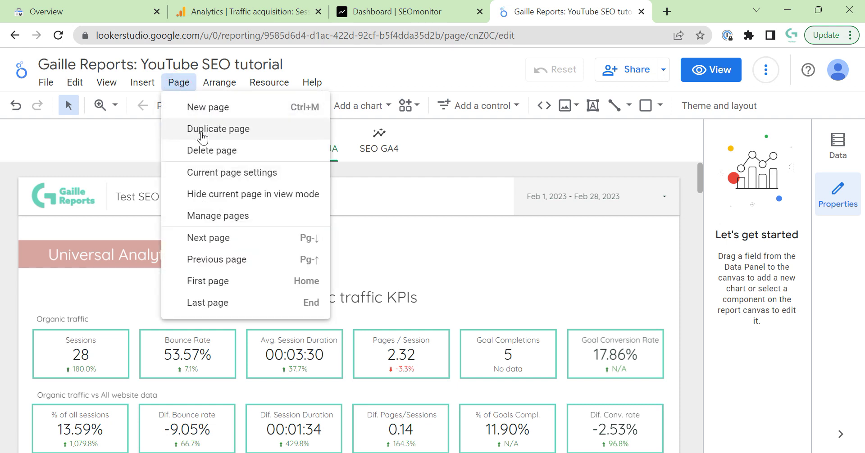
left_click(330, 156)
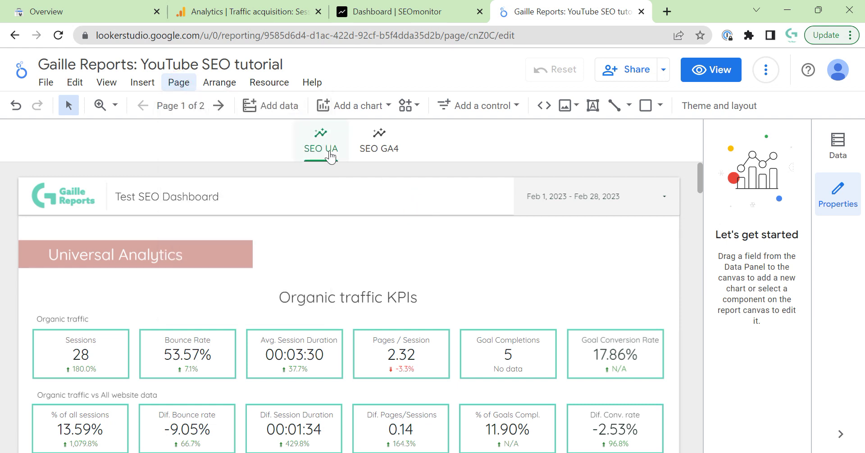
left_click(379, 148)
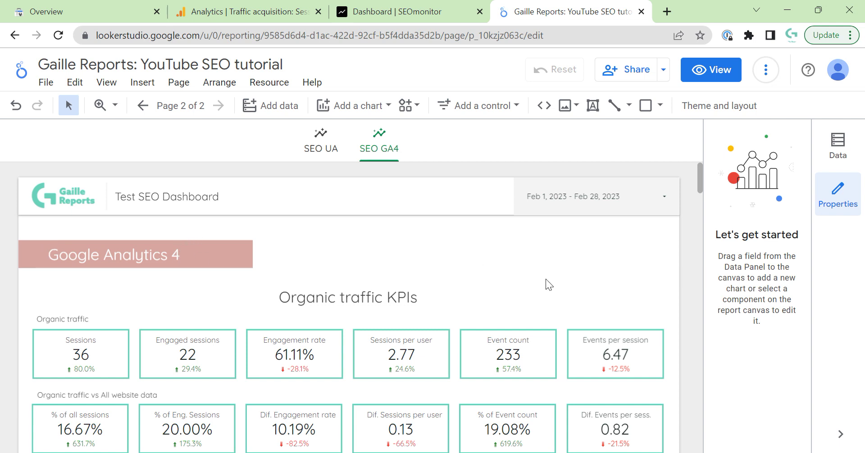
scroll(626, 288, "down", 2)
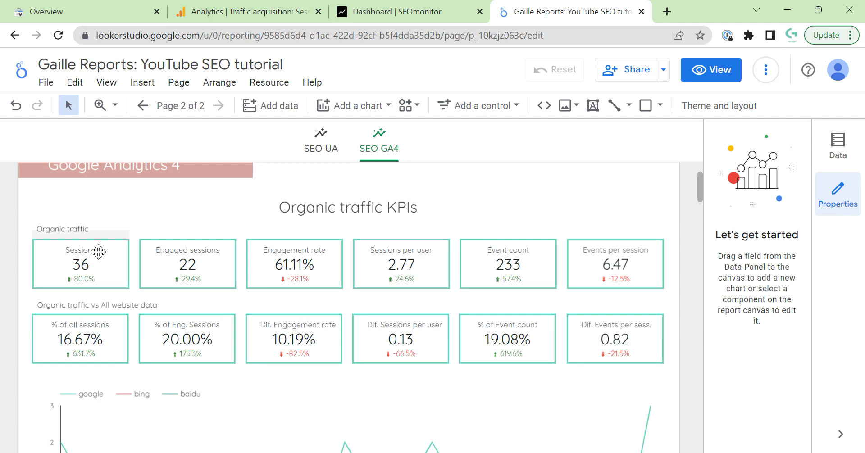
left_click(315, 145)
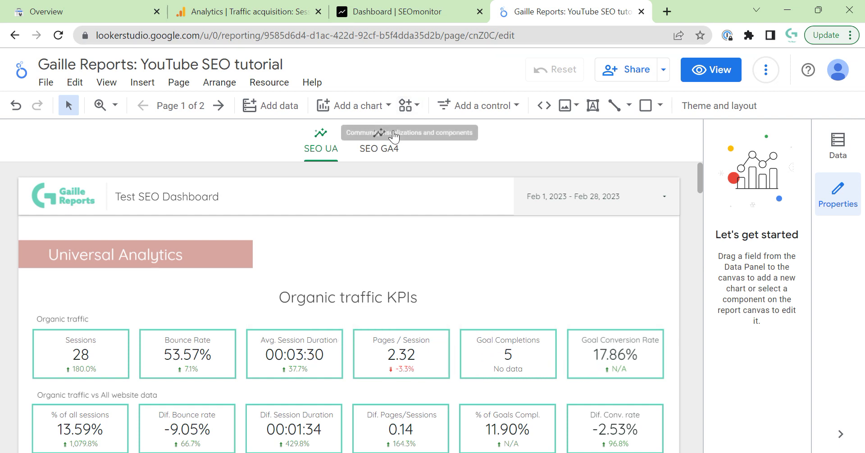
left_click(393, 151)
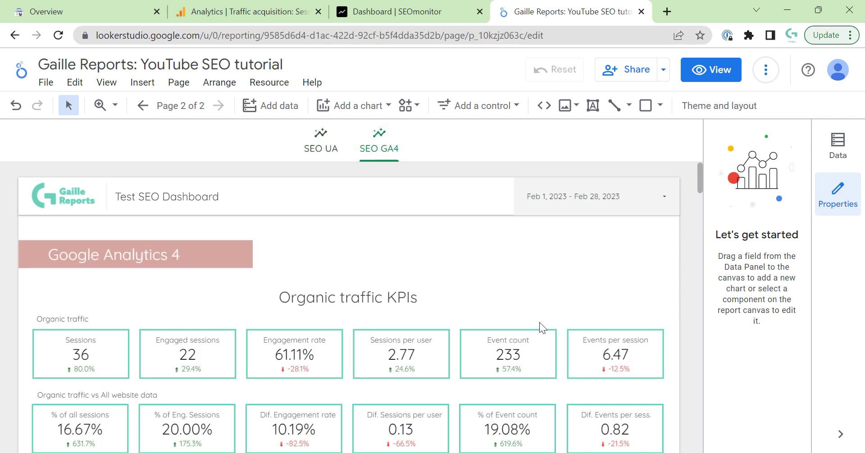
scroll(585, 333, "down", 2)
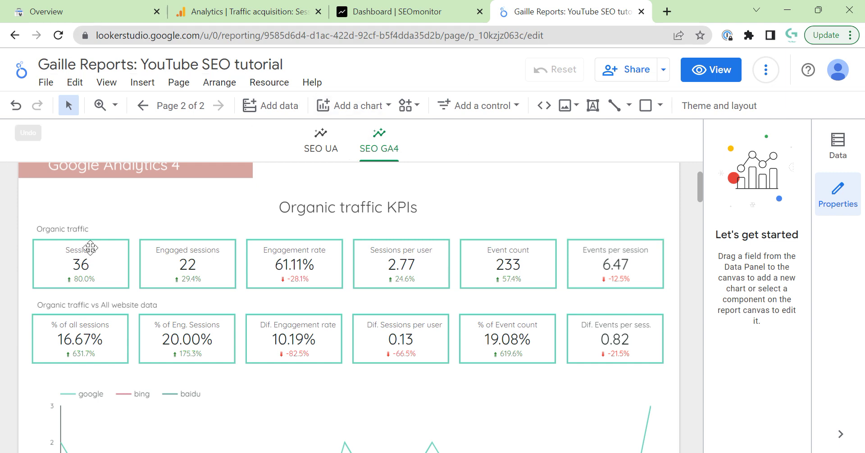
Review the Sessions scorecard's GR GA4 source, Sessions metric and GA4 Organic filter.
left_click(107, 256)
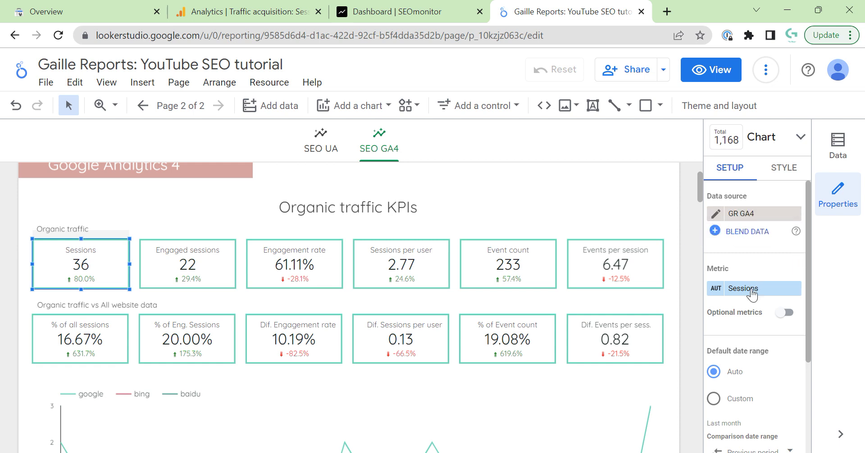
scroll(770, 330, "down", 3)
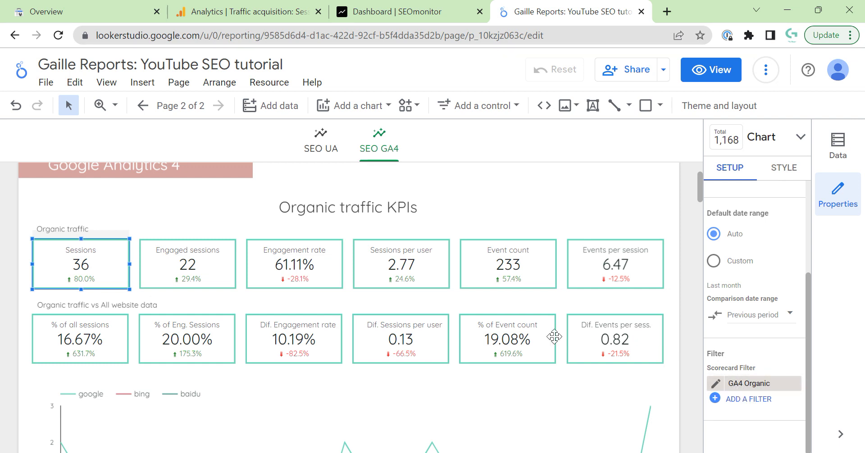
left_click(209, 253)
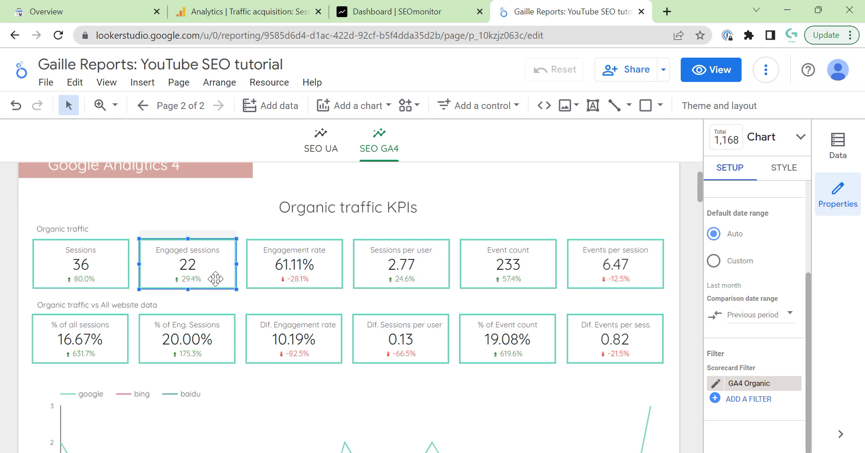
Check the Engagement rate scorecard's GR GA4 source and Engagement rate metric, showing 61.11%.
scroll(762, 306, "up", 3)
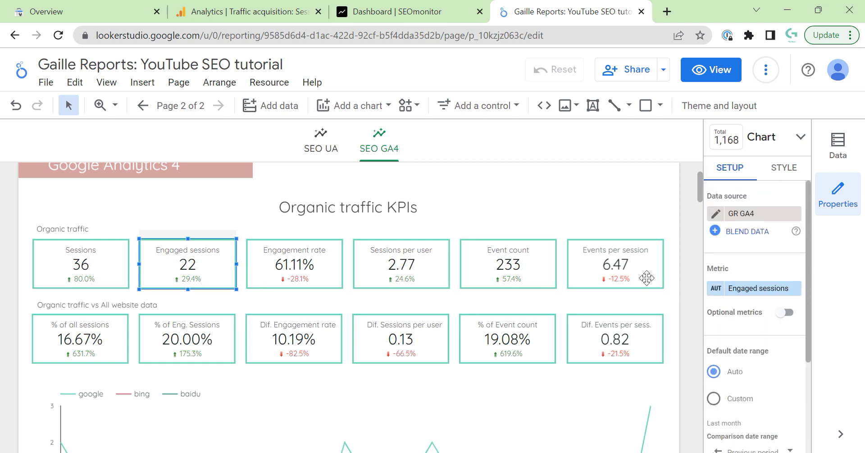
left_click(329, 264)
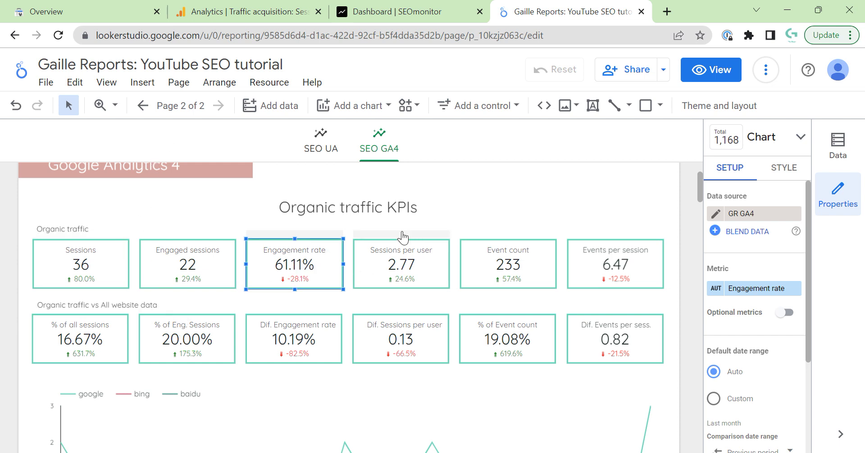
Inspect the Sessions per user and Event count scorecard metrics on GR GA4.
left_click(437, 261)
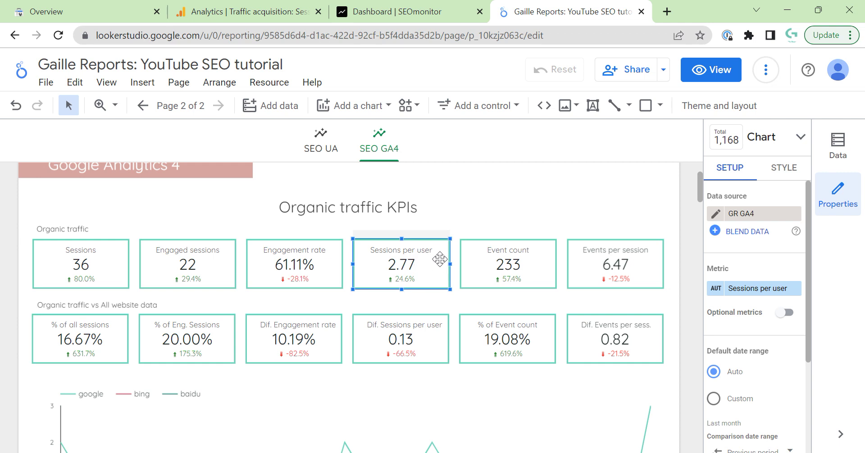
left_click(542, 252)
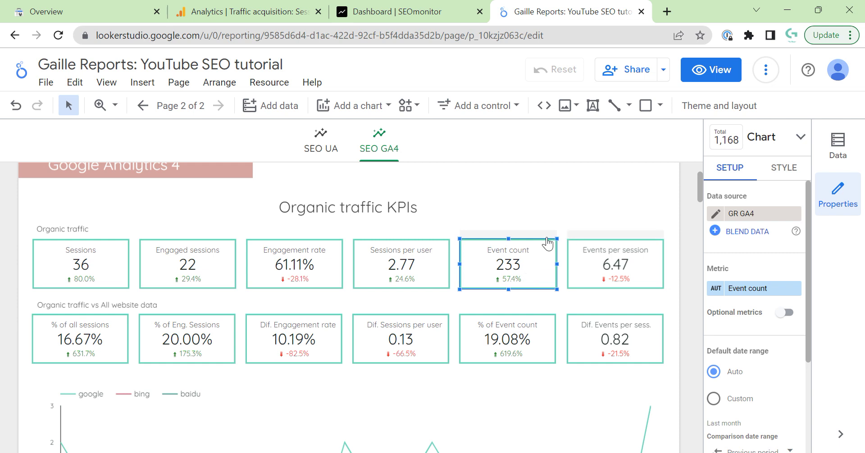
Inspect Events per session, then the % of all sessions card on the GA4 all + organic blend.
left_click(653, 258)
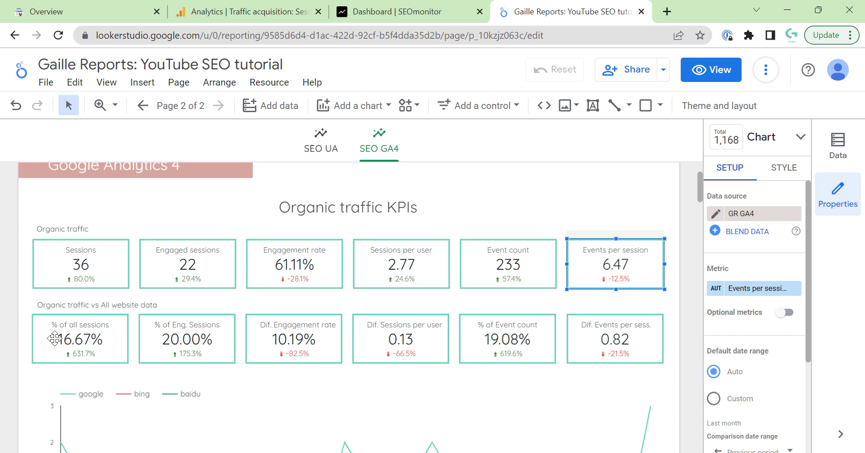
left_click(114, 332)
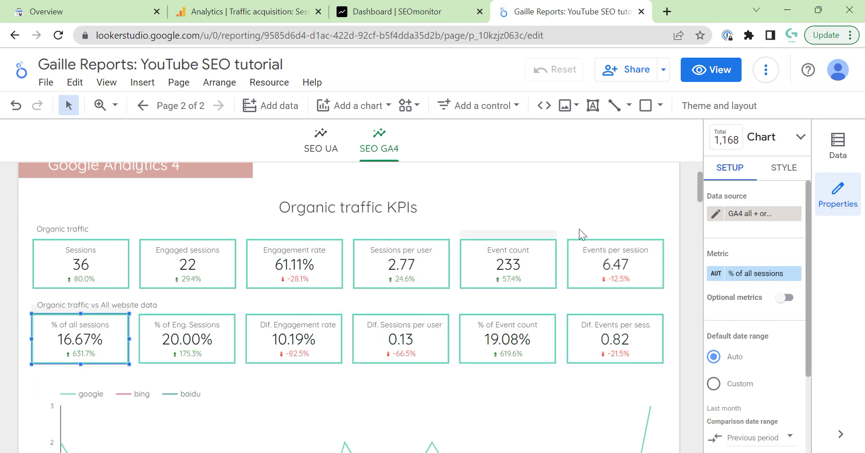
Open the GA4 all + organic blend editor, enlarged to show both GR GA4 tables joined on Date.
left_click(715, 215)
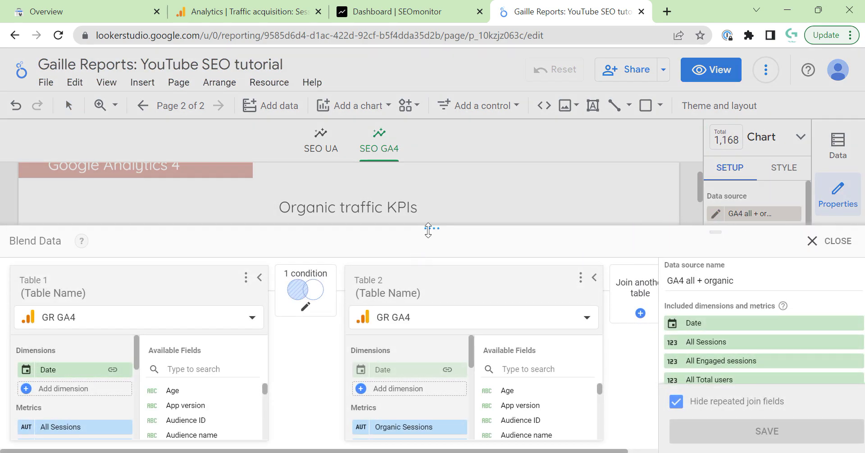
left_click_drag(429, 229, 469, 114)
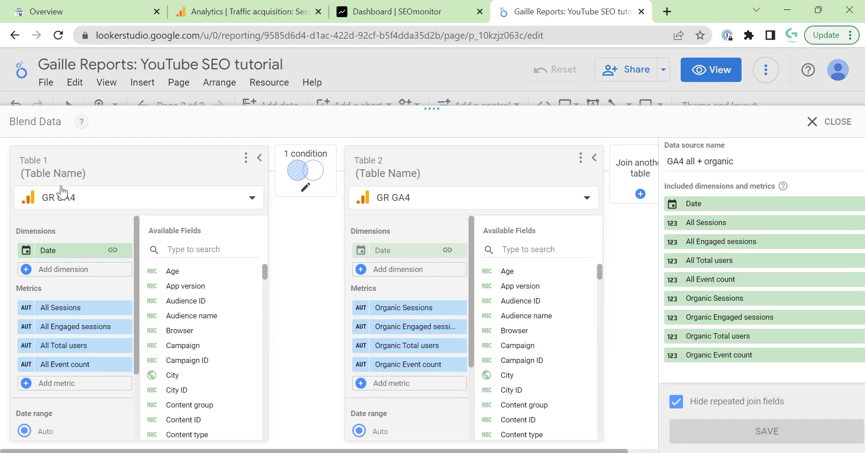
scroll(86, 347, "down", 2)
scroll(438, 309, "down", 2)
scroll(393, 364, "up", 3)
scroll(63, 310, "up", 3)
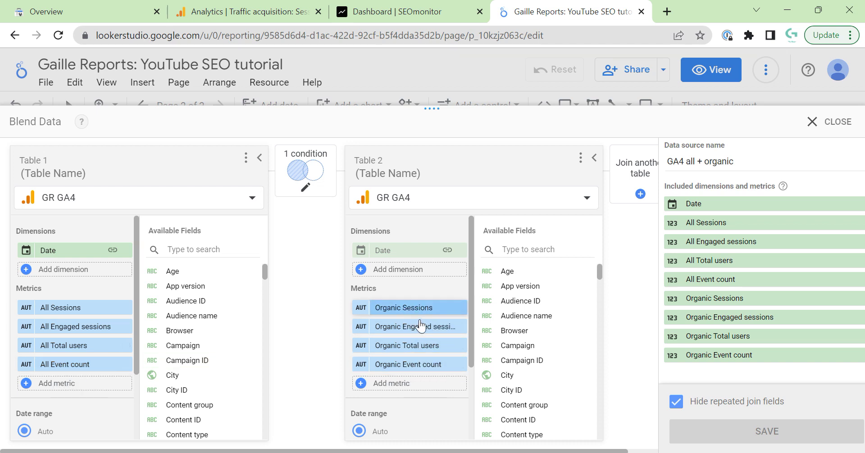
Close the blend and verify % of all sessions is SUM Organic Sessions / SUM All Sessions.
left_click(813, 121)
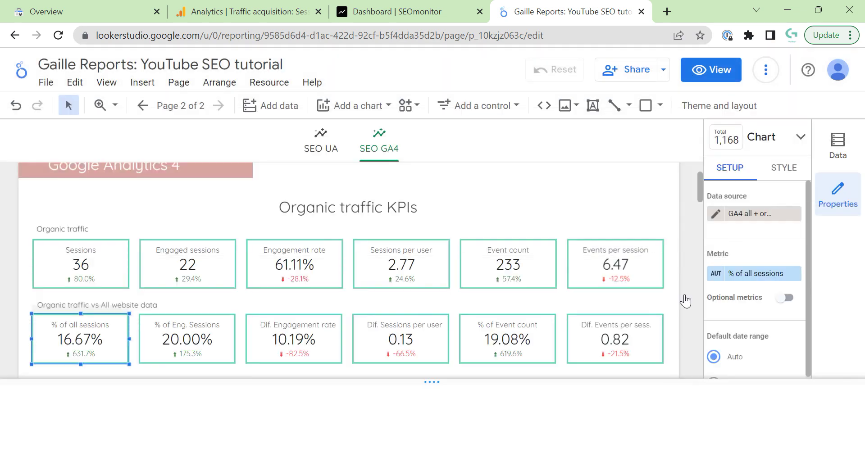
left_click(716, 276)
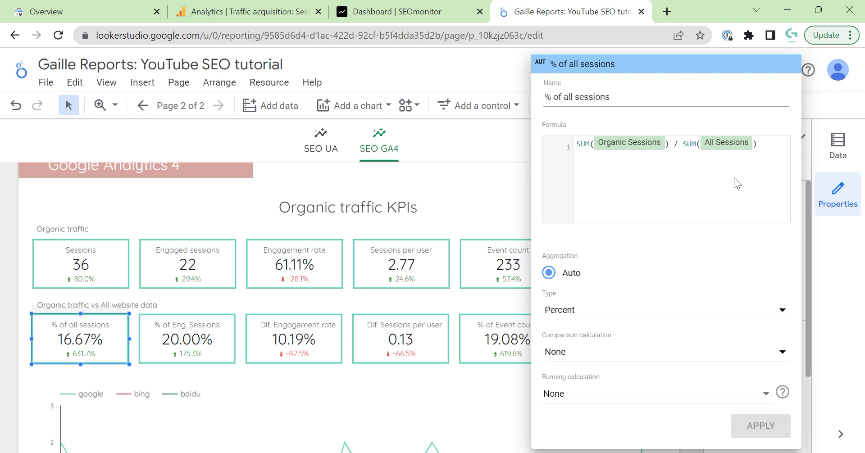
left_click(298, 408)
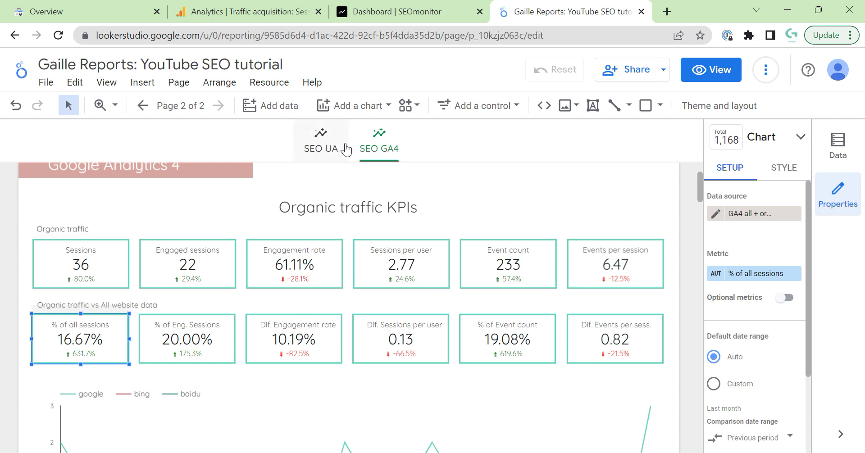
left_click(322, 137)
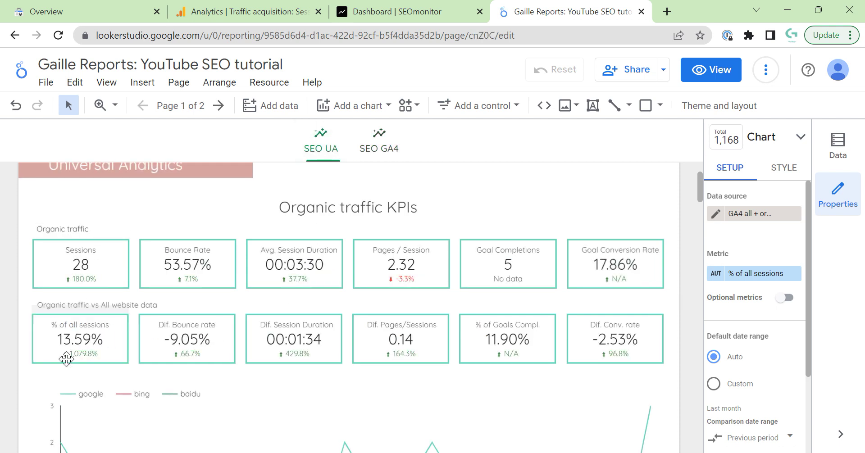
scroll(69, 384, "down", 2)
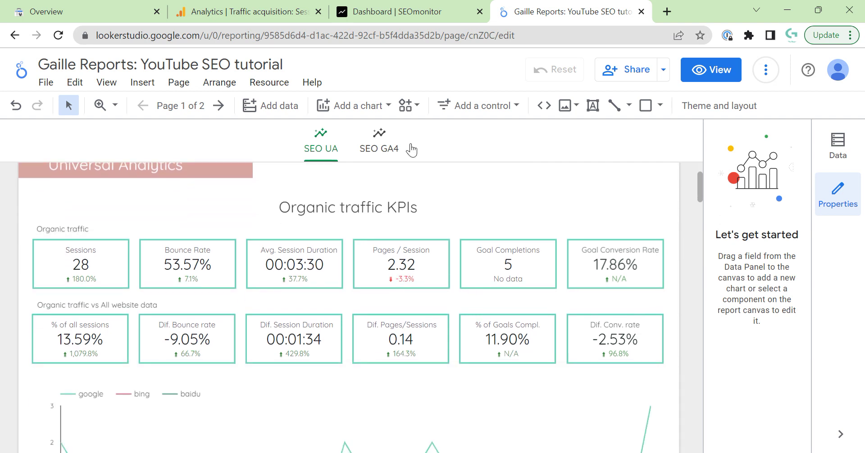
left_click(389, 147)
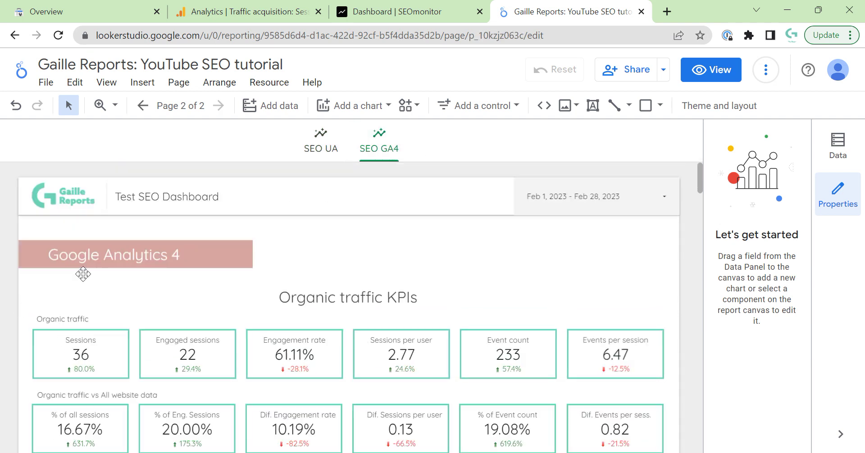
scroll(83, 344, "down", 2)
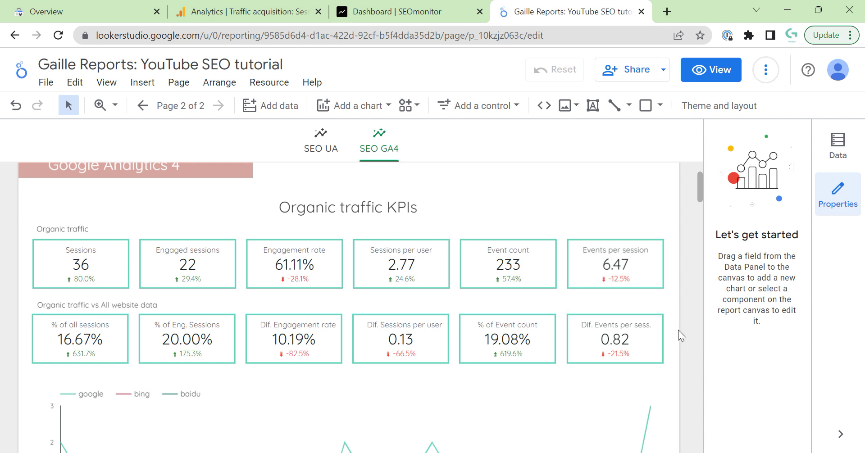
Select the google/bing/baidu time-series chart to show its GR UA, Date, Source, Sessions setup.
scroll(681, 336, "down", 1)
scroll(676, 270, "up", 1)
scroll(696, 307, "down", 3)
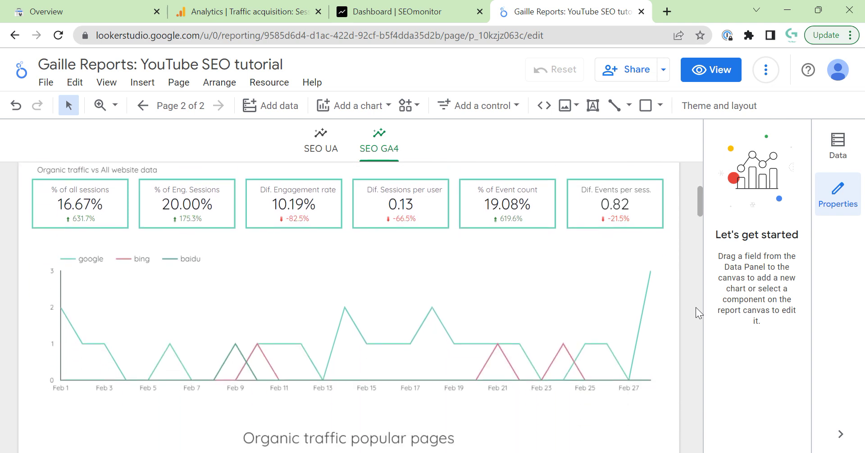
left_click(557, 318)
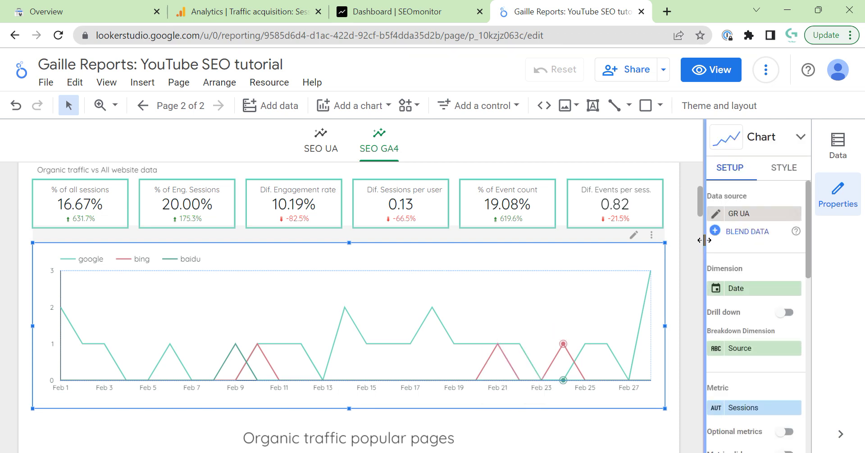
Switch the time-series chart to GR GA4 data with a Session source breakdown.
left_click(743, 214)
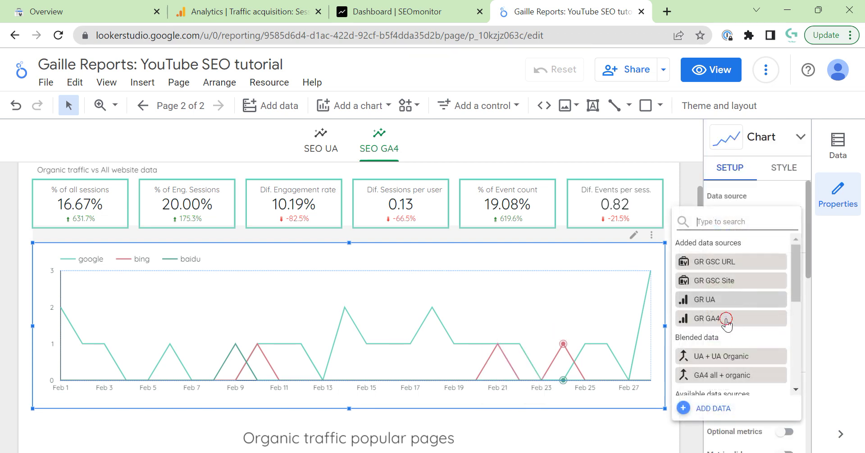
left_click(727, 318)
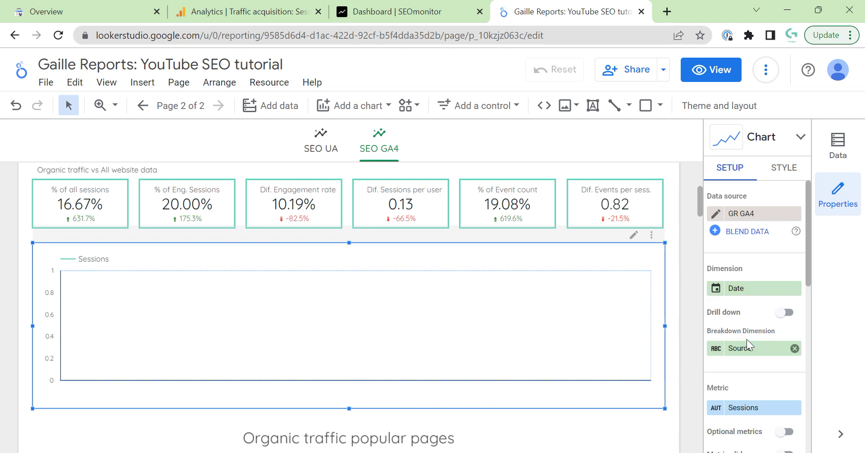
left_click(754, 359)
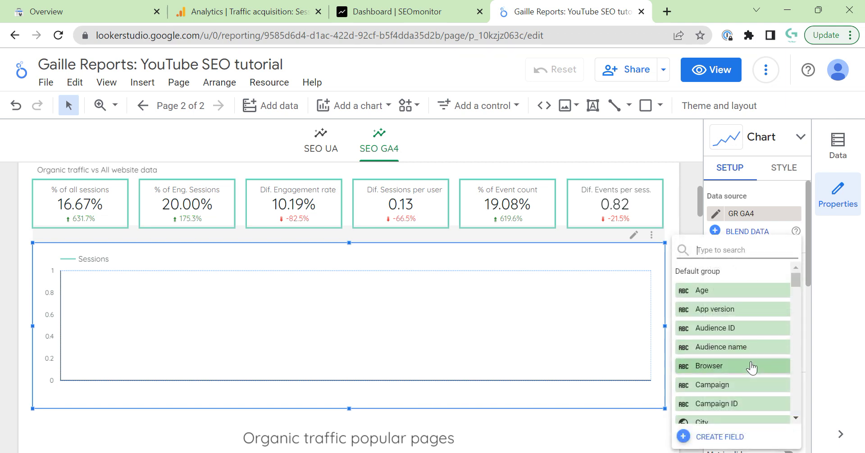
type("sou")
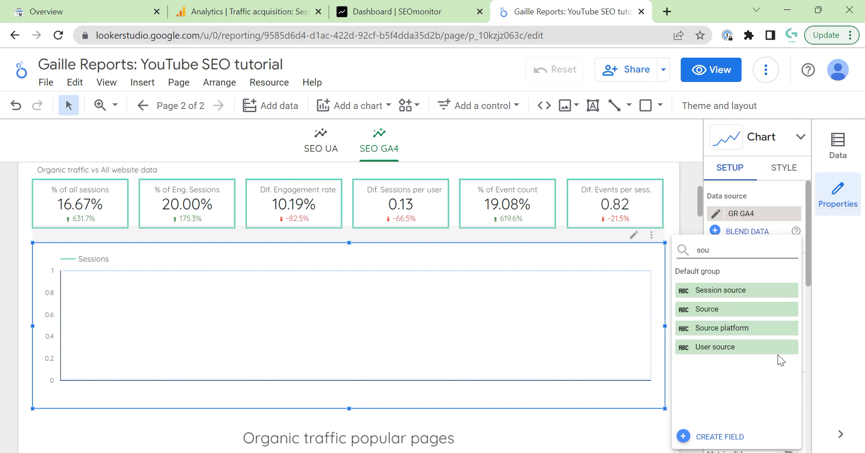
left_click(743, 291)
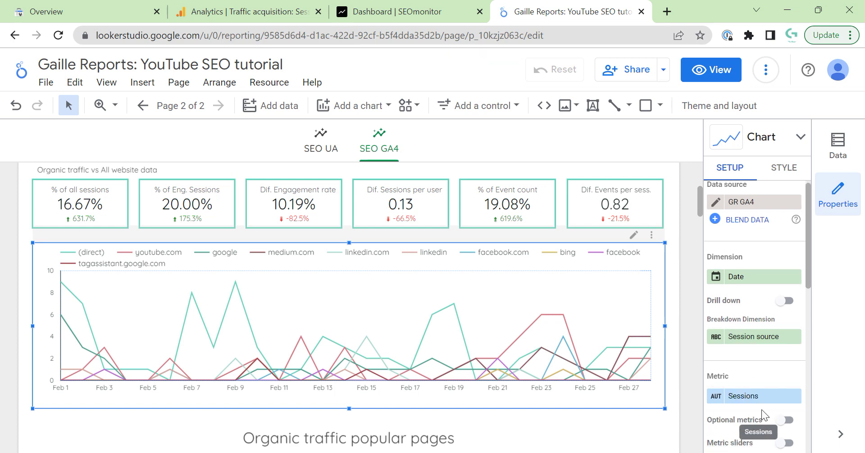
Apply the GA4 Organic filter to the time-series chart.
scroll(761, 412, "down", 5)
scroll(761, 320, "down", 4)
left_click(756, 343)
left_click(756, 212)
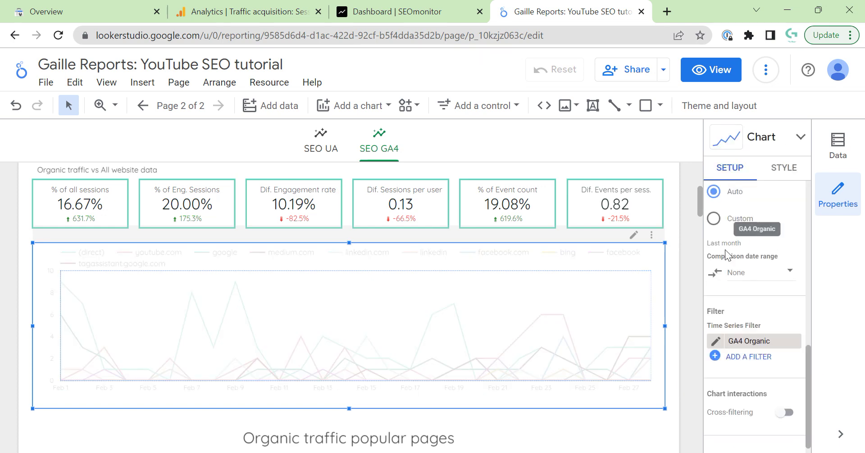
left_click(684, 262)
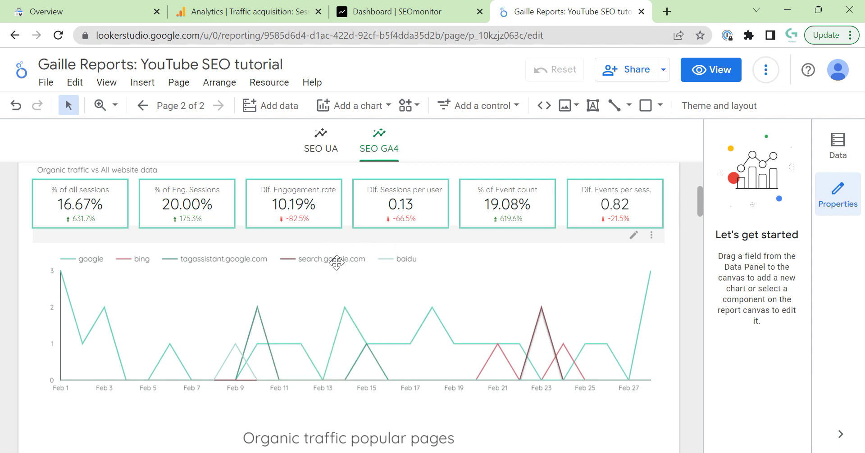
mouse_move(547, 308)
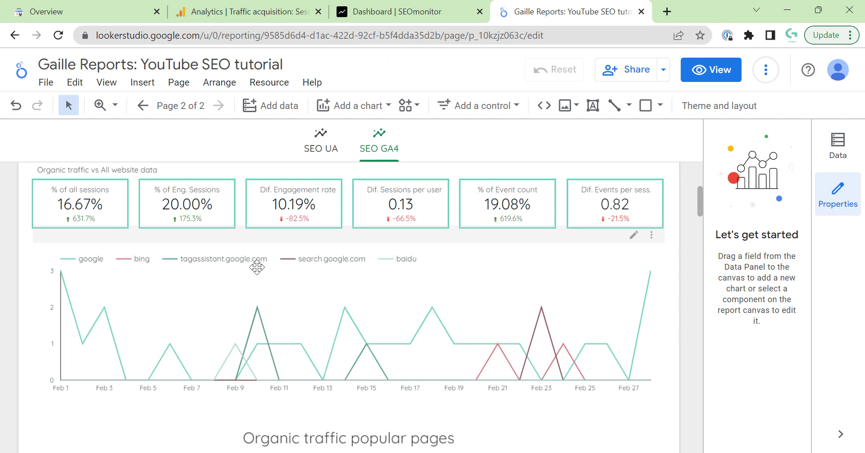
Start a new chart filter named Exclude GTM on the time-series chart.
mouse_move(257, 272)
left_click(559, 274)
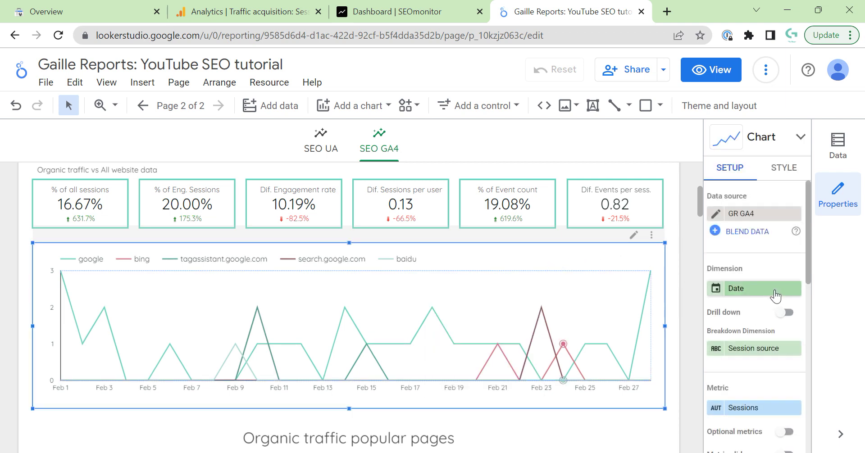
scroll(751, 272, "down", 3)
scroll(750, 371, "down", 6)
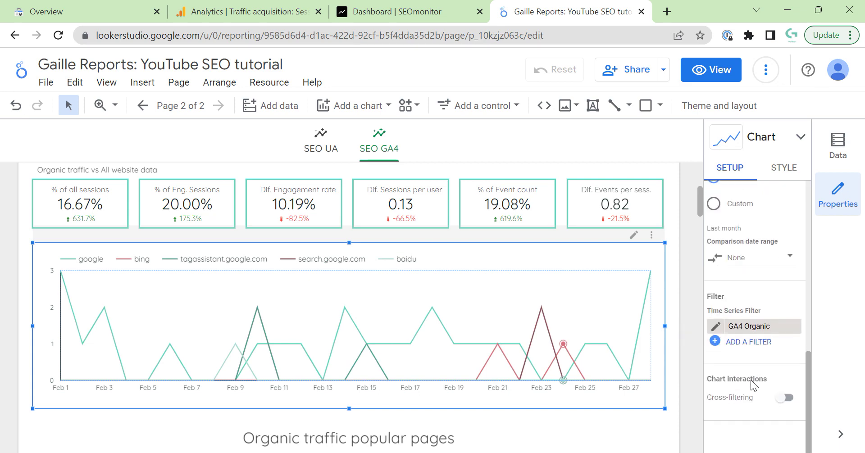
left_click(747, 387)
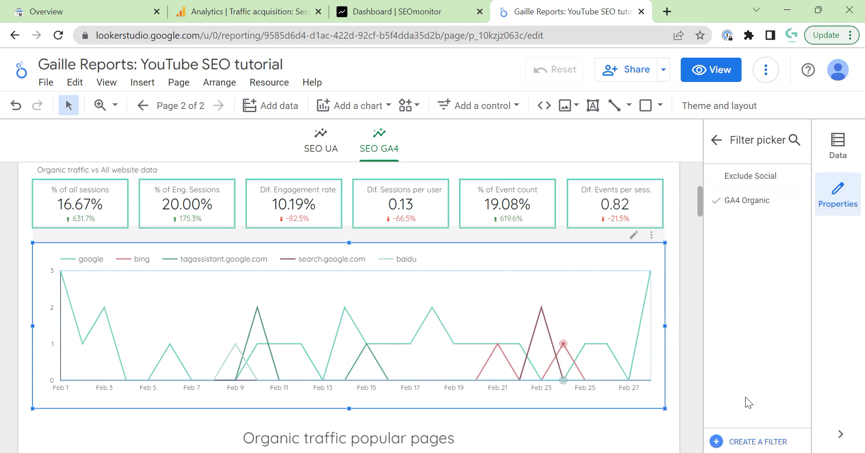
left_click(753, 442)
left_click(120, 273)
left_click(112, 284)
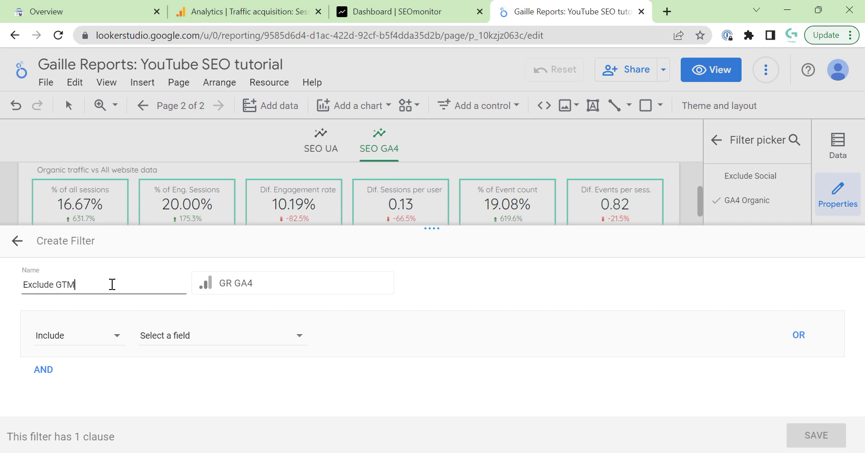
Set the filter clause to Exclude Session source Contains tagassist.
left_click(278, 338)
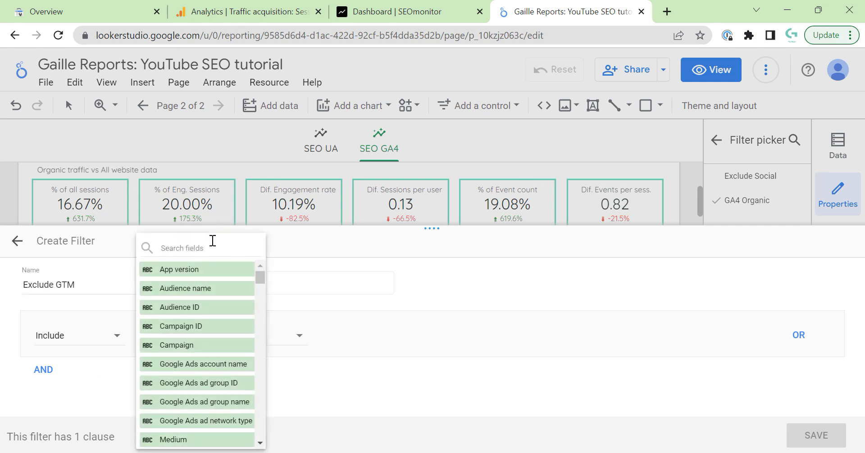
left_click(212, 247)
type("sou")
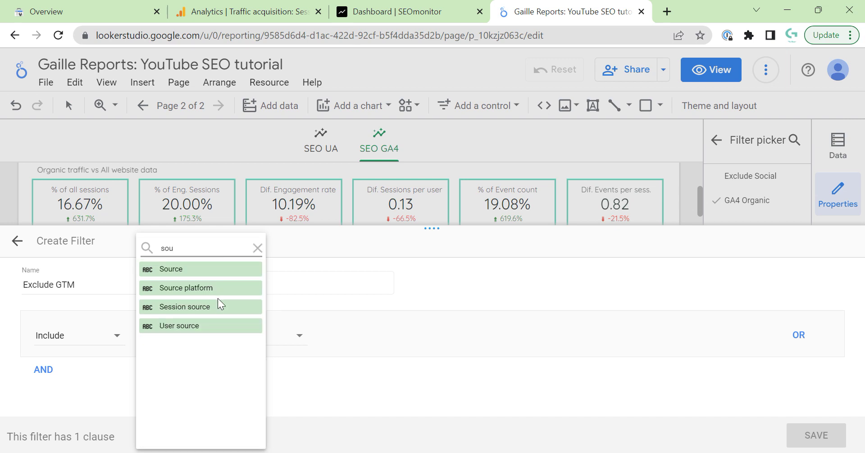
left_click(218, 307)
left_click(68, 342)
left_click(58, 380)
left_click(342, 337)
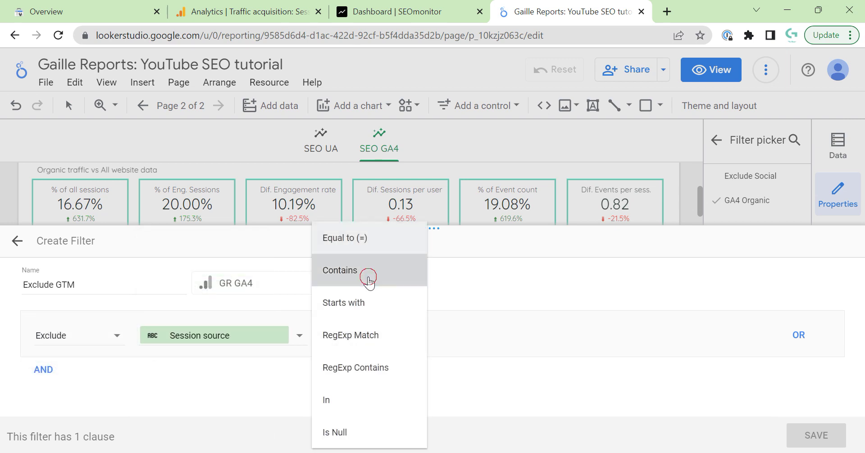
left_click(369, 281)
left_click(555, 338)
type("tagassist")
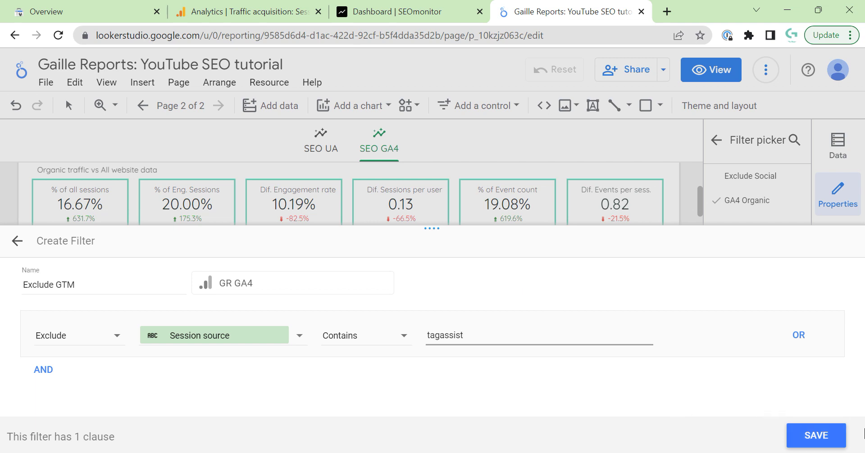
Save the Exclude GTM filter and close the Blend Data panel.
left_click(816, 435)
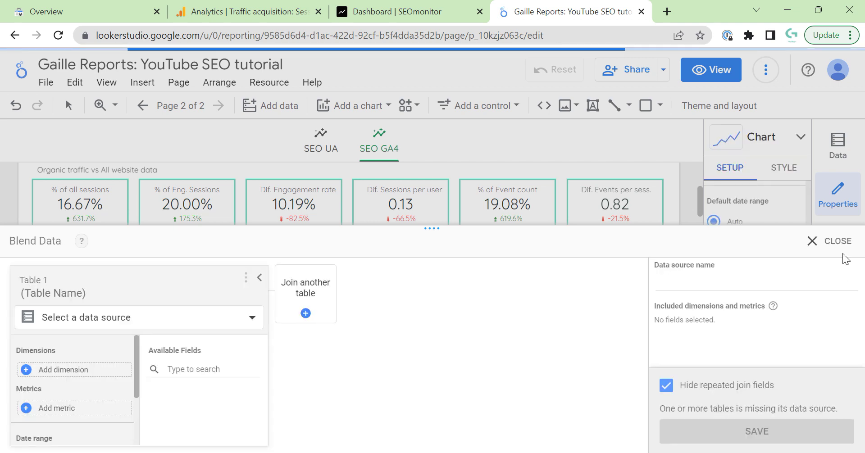
left_click(819, 246)
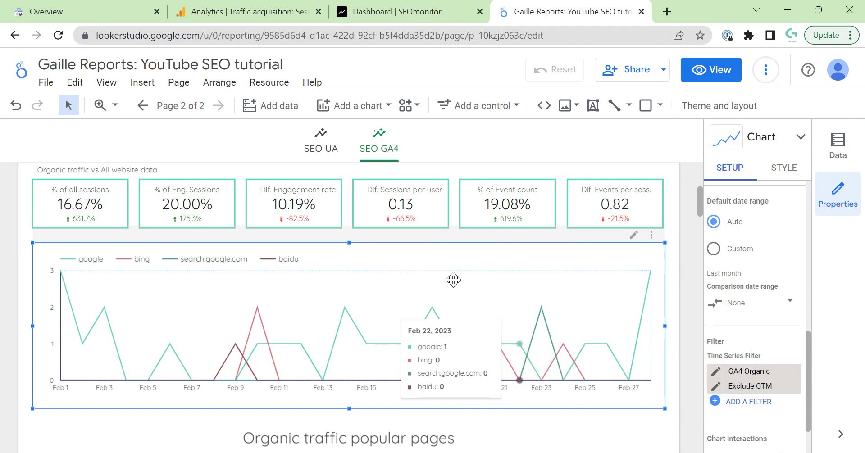
scroll(78, 238, "up", 1)
scroll(78, 238, "up", 2)
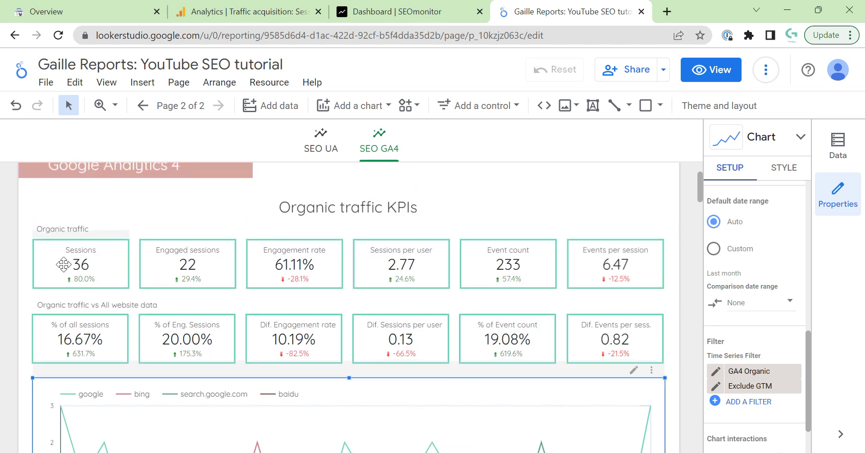
Edit the GA4 Organic filter and add a second AND clause set to Exclude.
left_click(716, 374)
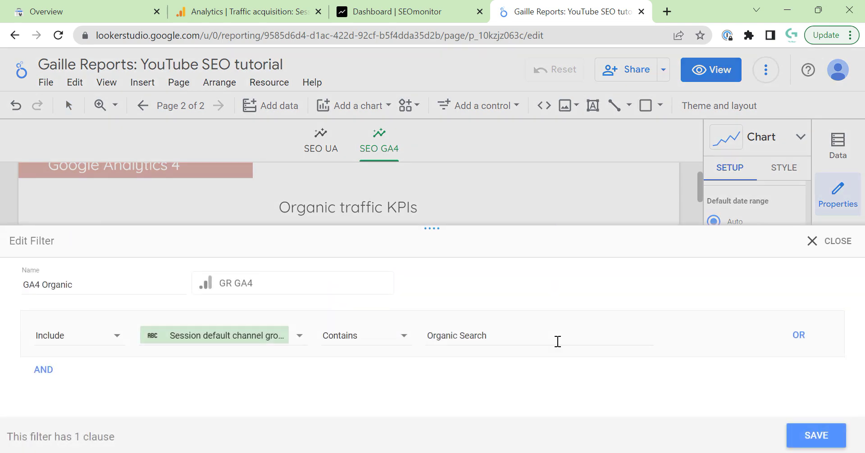
left_click_drag(433, 234, 452, 170)
left_click(44, 302)
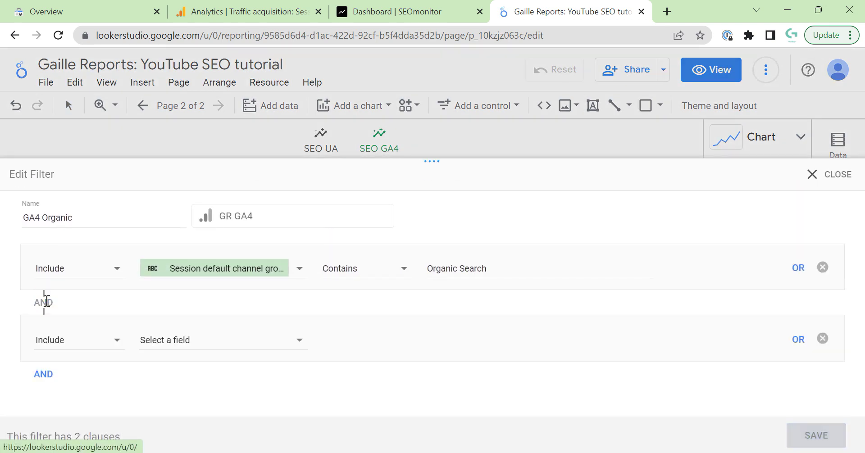
left_click(99, 347)
left_click(96, 372)
Make the clause Session source Contains tagassist and save the filter.
left_click(232, 345)
left_click(191, 249)
type("sou")
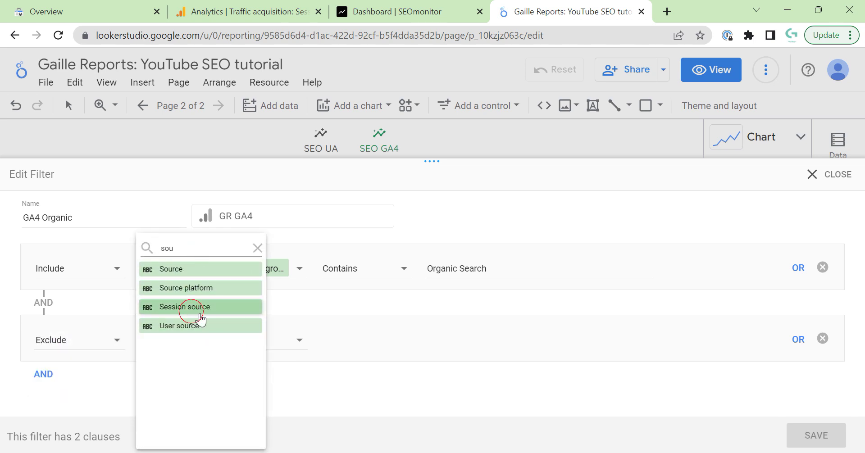
left_click(212, 311)
left_click(333, 337)
left_click(348, 282)
left_click(481, 339)
type("tagassist")
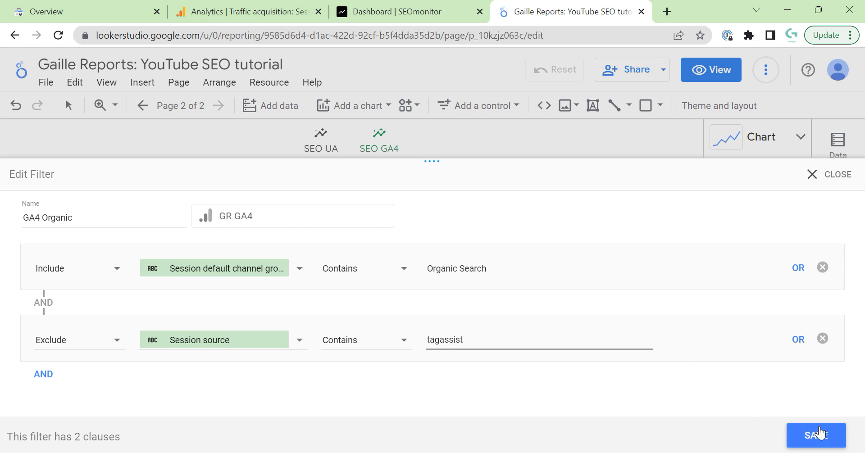
left_click(816, 435)
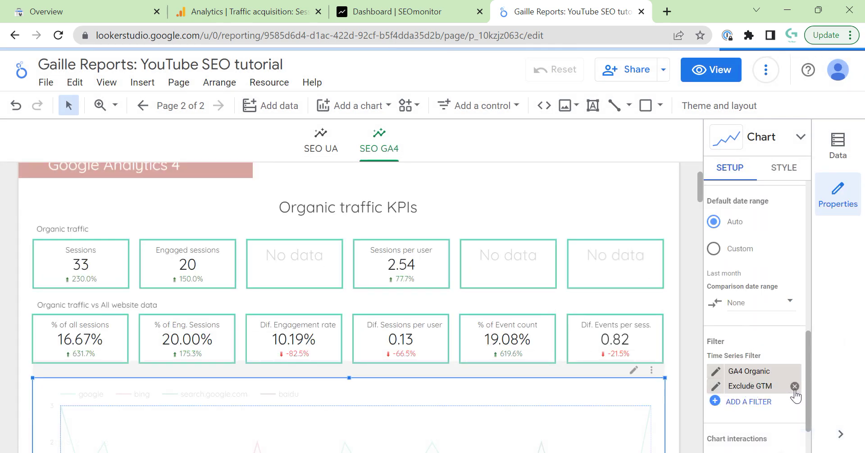
Drop the Exclude GTM filter from the time-series chart, keeping only GA4 Organic applied.
left_click(793, 386)
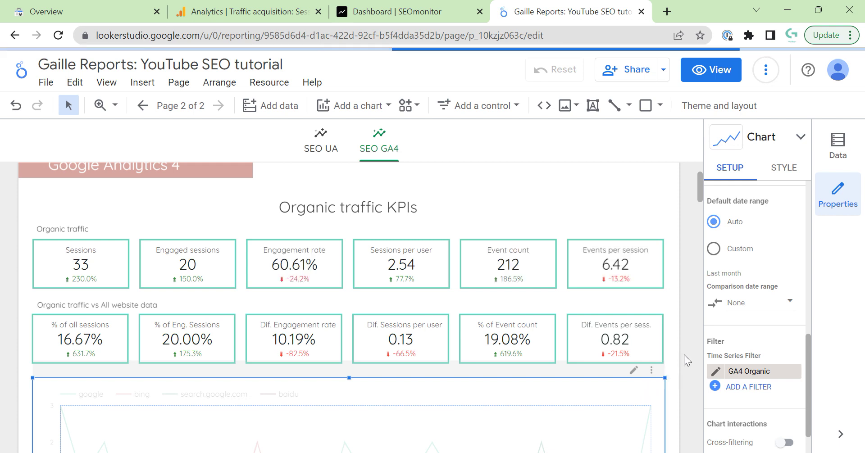
scroll(683, 354, "down", 2)
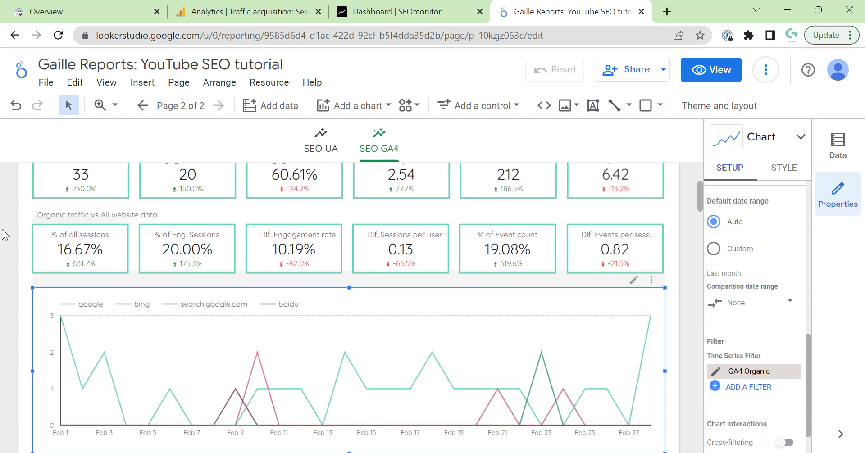
scroll(40, 244, "up", 3)
scroll(95, 312, "down", 3)
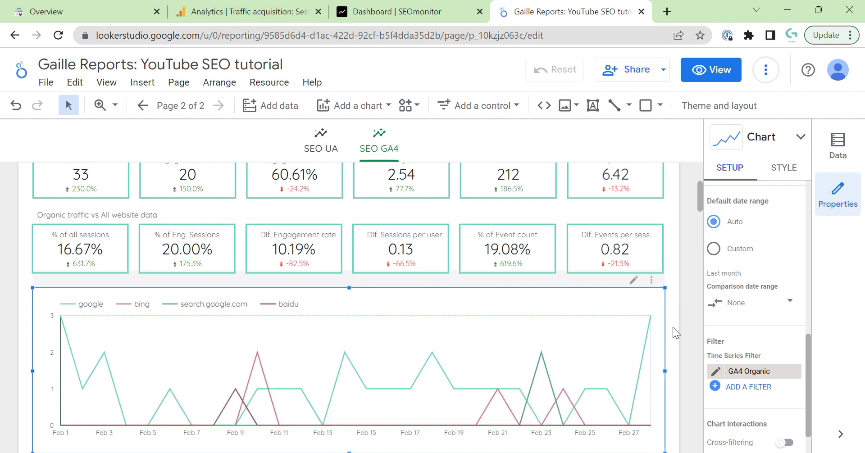
scroll(212, 328, "up", 1)
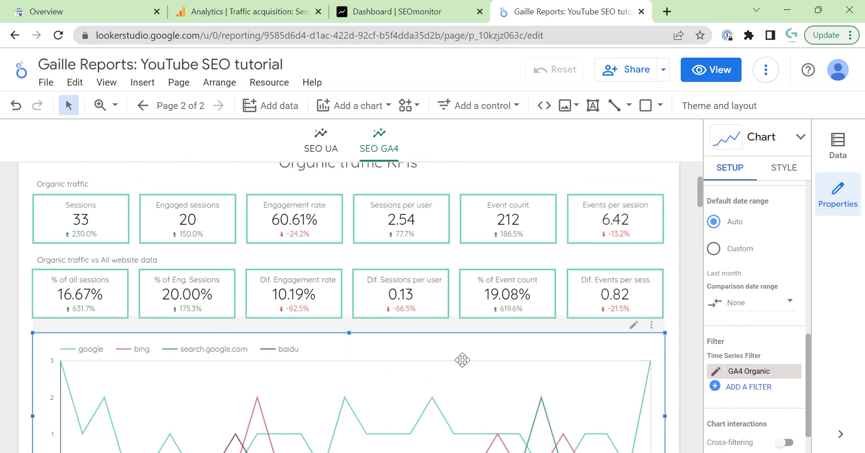
scroll(573, 369, "down", 2)
scroll(674, 284, "up", 3)
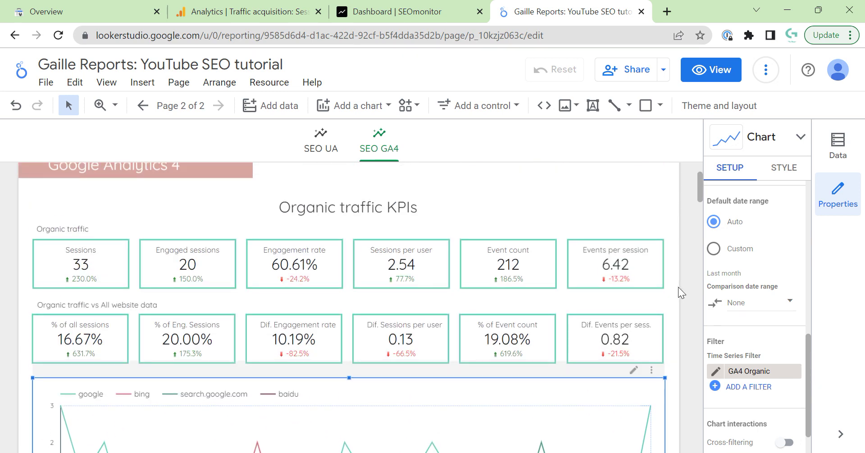
scroll(692, 320, "down", 3)
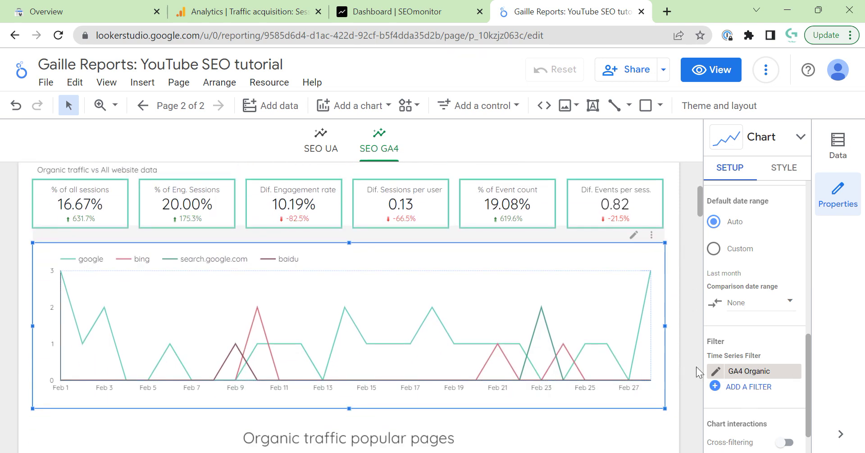
scroll(688, 363, "down", 3)
Set the popular pages table's data source to GR GA4.
left_click(643, 307)
scroll(676, 262, "up", 2)
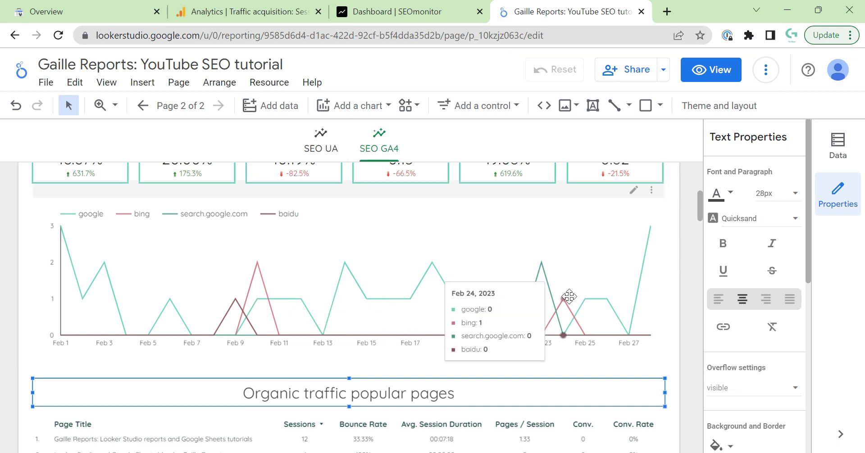
scroll(612, 338, "down", 2)
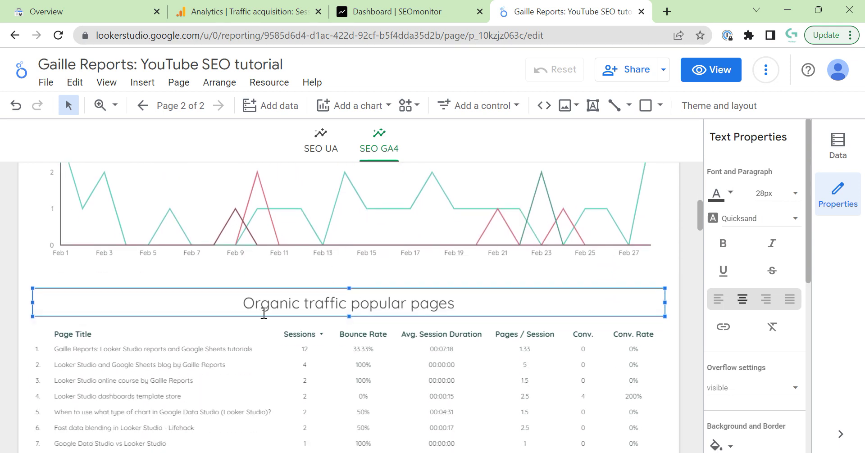
scroll(431, 394, "down", 2)
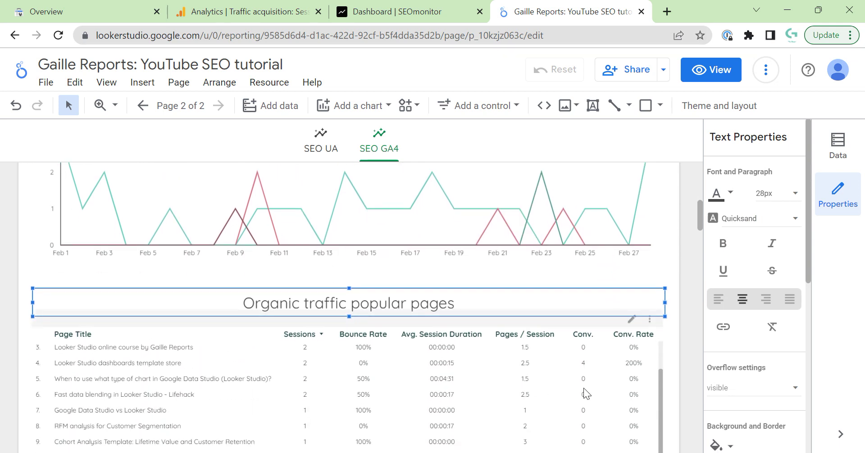
scroll(557, 381, "up", 3)
scroll(682, 304, "down", 2)
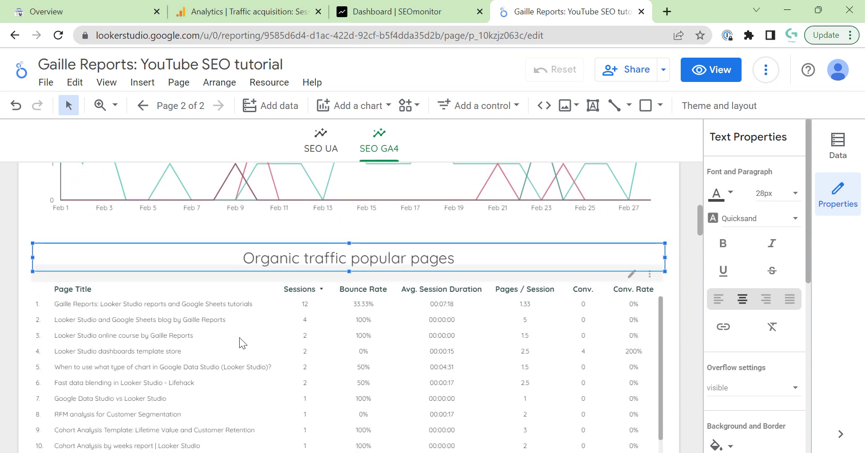
left_click(241, 335)
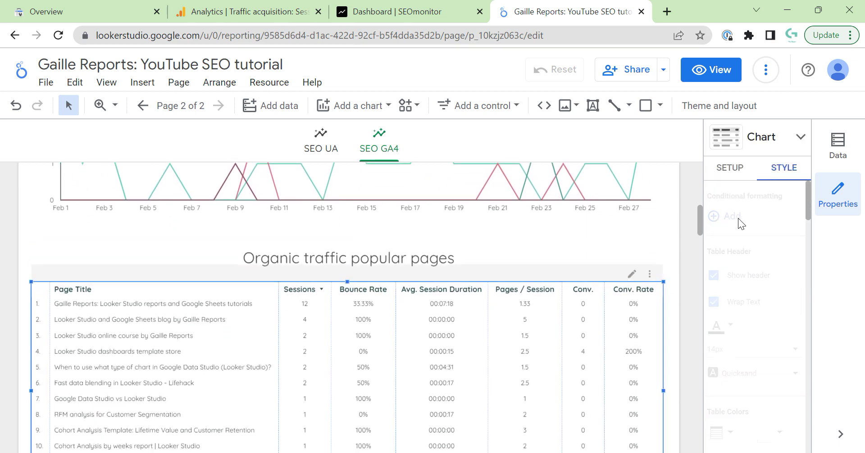
left_click(730, 167)
left_click(750, 212)
left_click(700, 321)
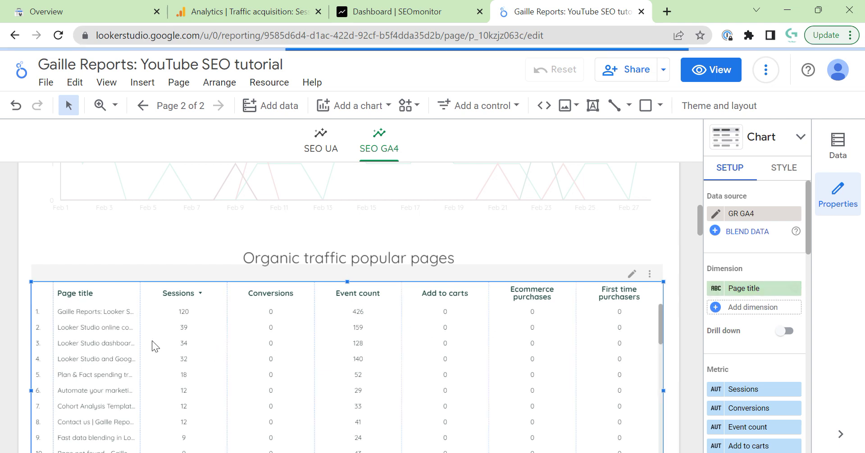
Fit the table's Page title column to its data.
left_click(133, 298)
right_click(133, 299)
mouse_move(225, 335)
left_click(328, 340)
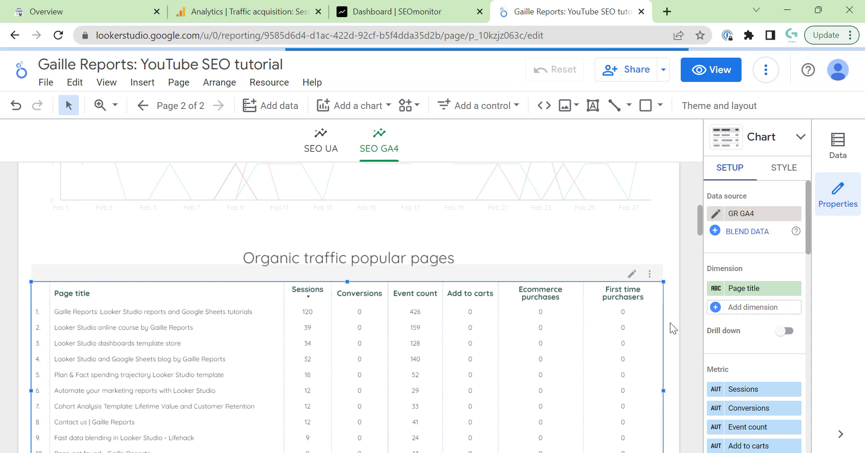
Add the GA4 Organic filter to the popular pages table, dropping its top page to 16 sessions.
scroll(764, 333, "down", 5)
scroll(765, 337, "down", 6)
left_click(760, 344)
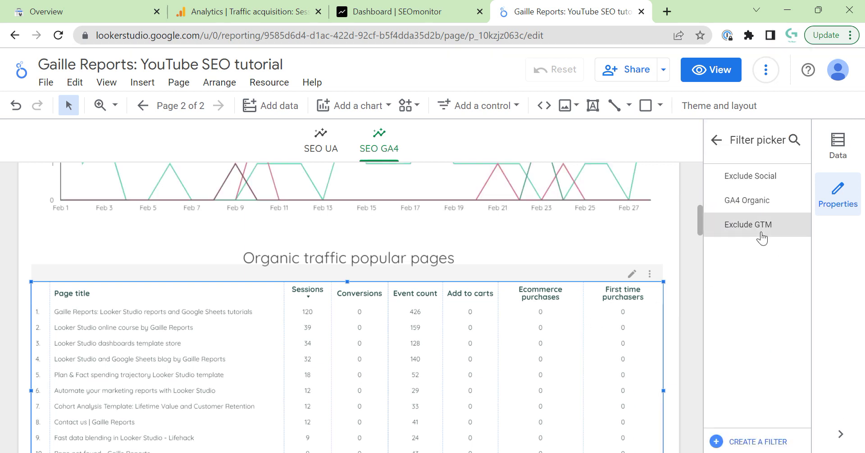
left_click(768, 206)
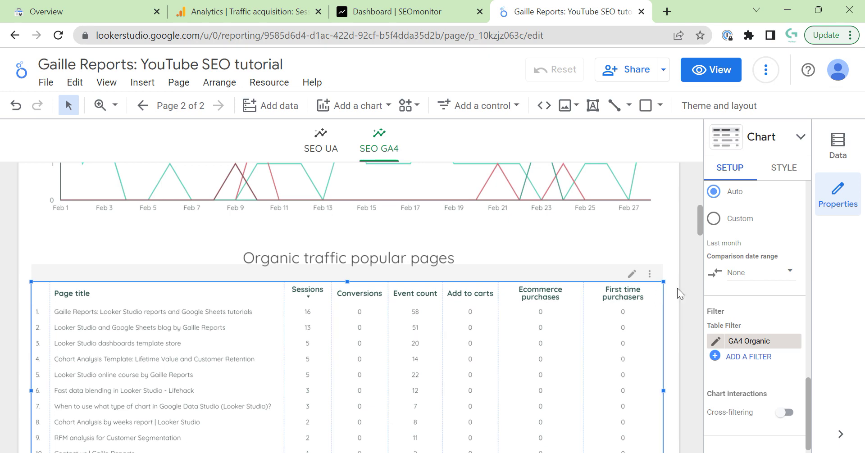
scroll(756, 254, "up", 10)
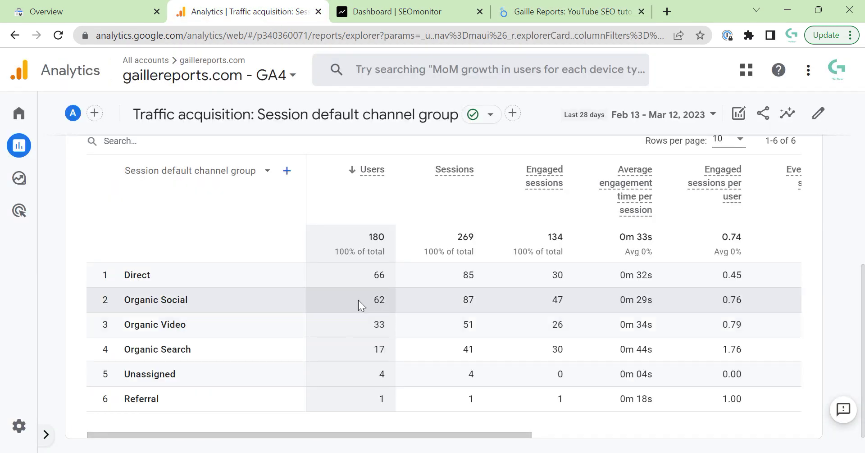
Review GA4's Traffic acquisition channel report, where Organic Search shows 17 users and 41 sessions.
scroll(439, 222, "up", 5)
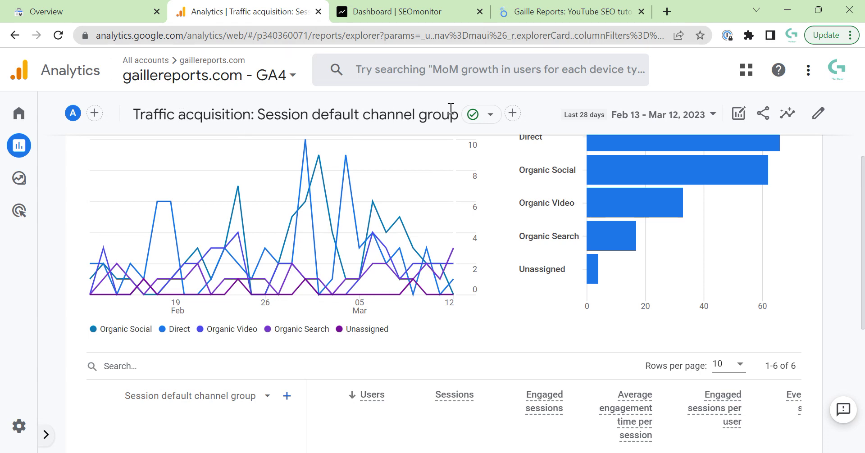
scroll(864, 221, "up", 3)
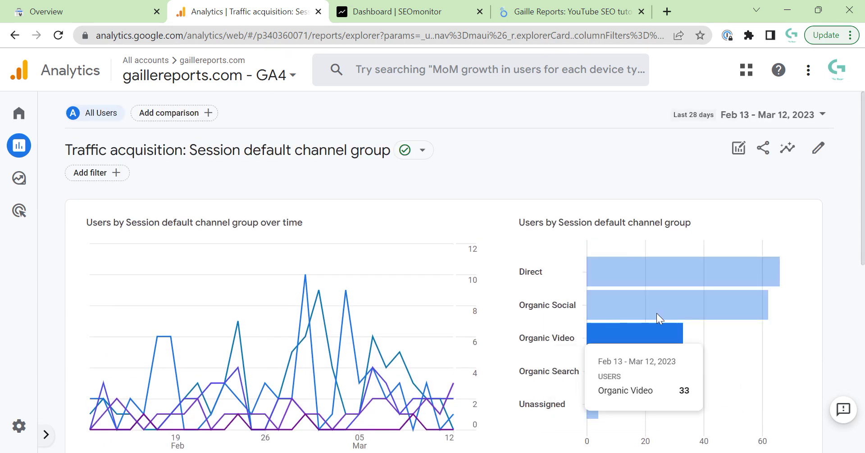
scroll(743, 307, "down", 5)
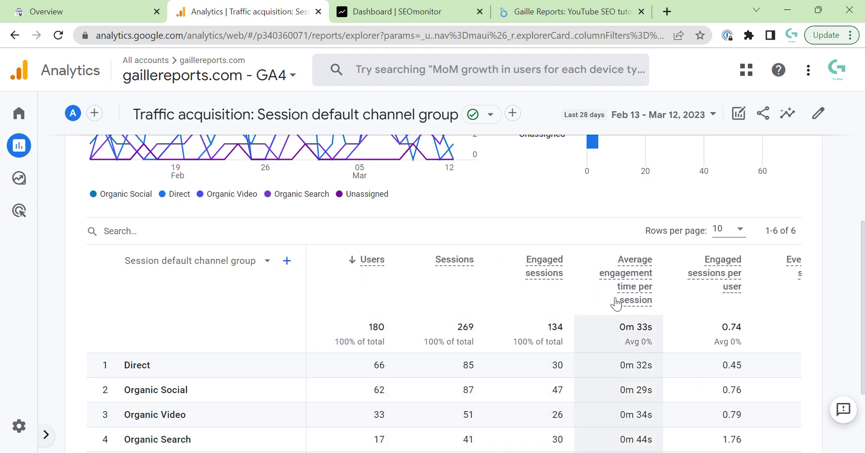
left_click(568, 12)
left_click(756, 349)
type("user")
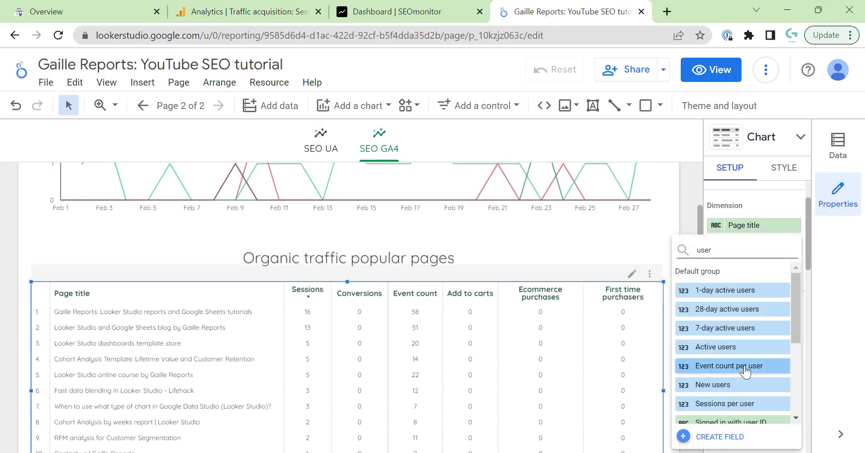
scroll(751, 381, "down", 3)
scroll(745, 315, "up", 5)
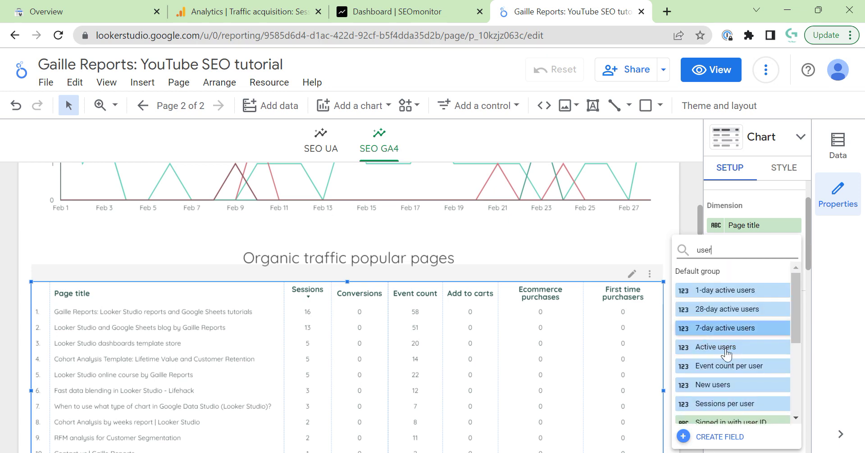
left_click(726, 355)
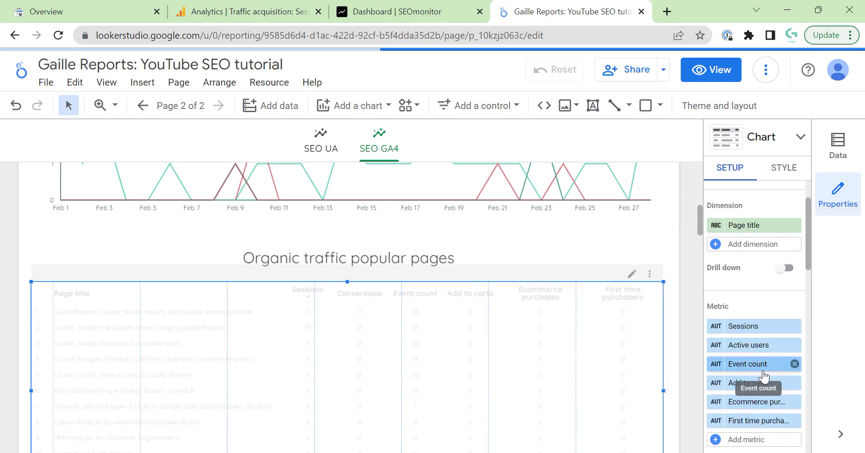
left_click(762, 376)
type("av")
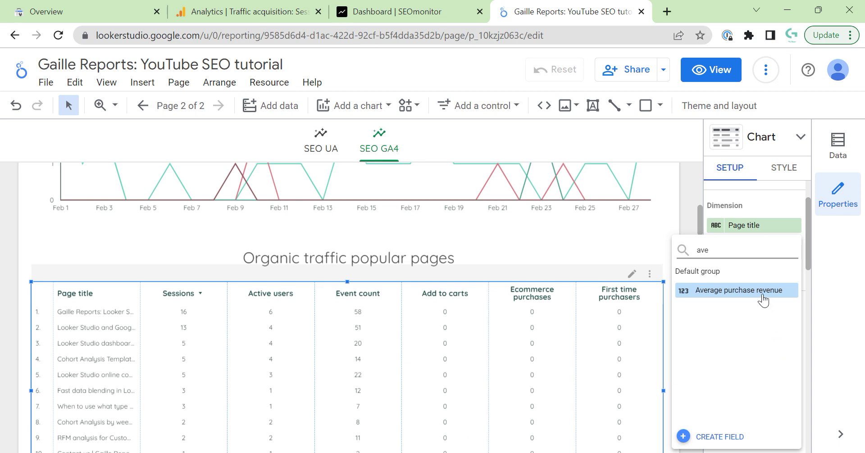
type("e")
key("BackSpace")
key("BackSpace")
key("BackSpace")
type("time")
key("BackSpace")
key("BackSpace")
key("BackSpace")
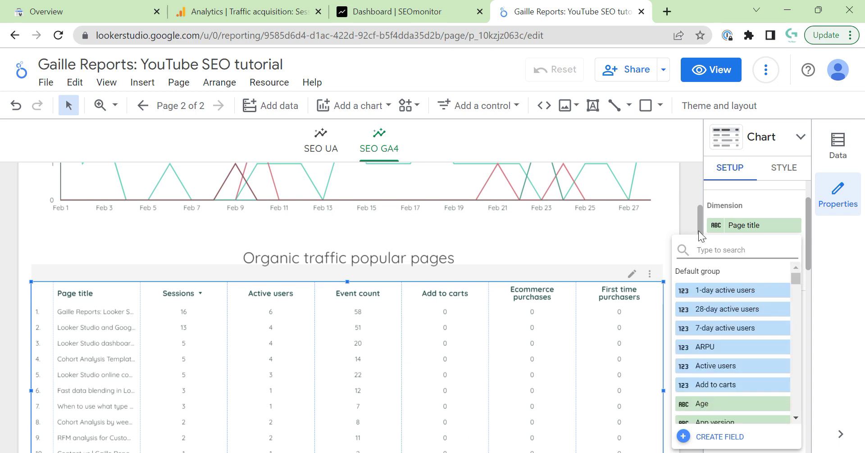
type("s")
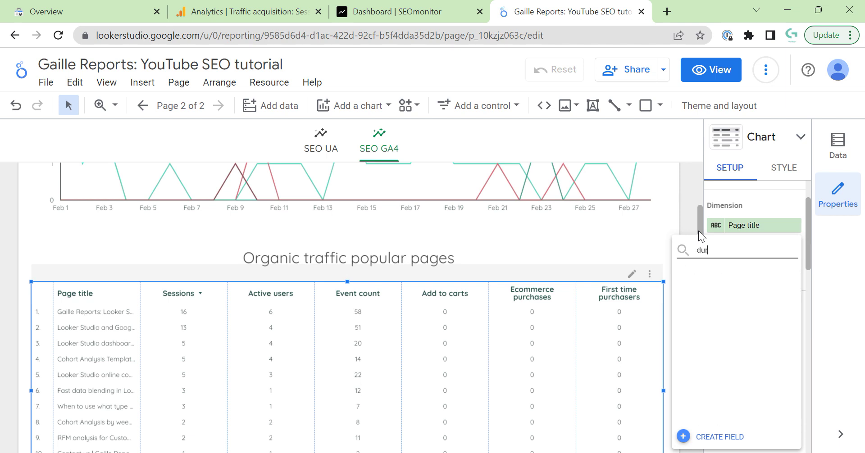
key("BackSpace")
key("BackSpace")
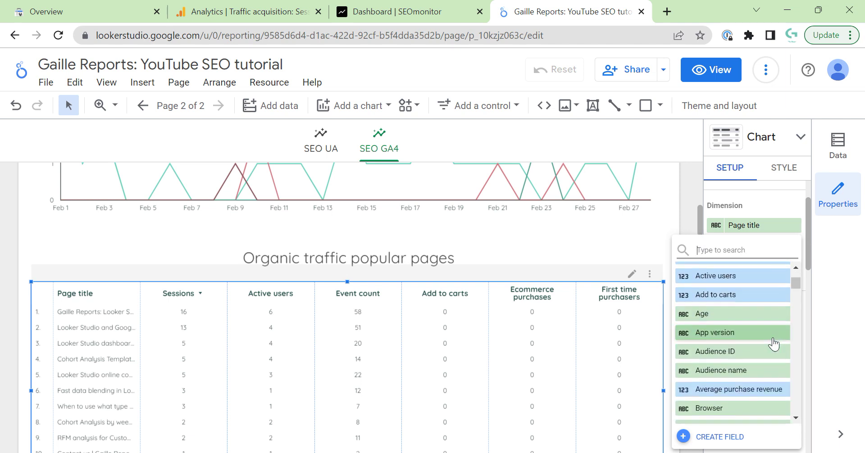
scroll(772, 343, "down", 2)
scroll(773, 343, "down", 1)
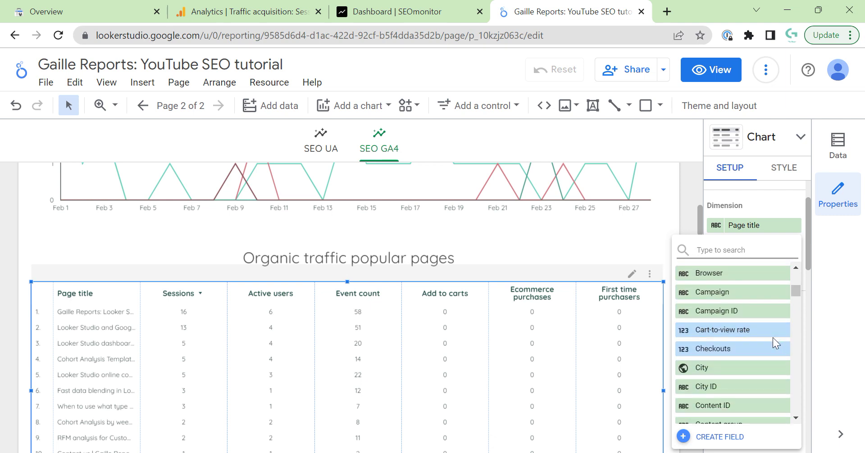
scroll(773, 343, "down", 7)
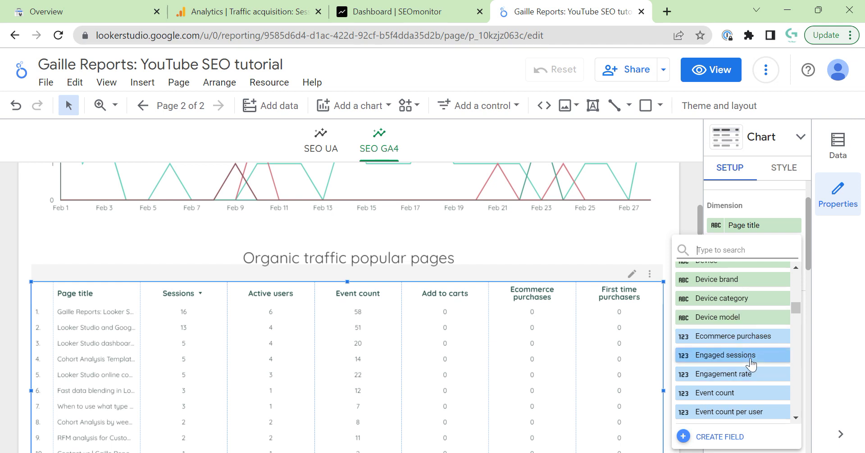
scroll(754, 361, "down", 2)
scroll(753, 372, "down", 2)
scroll(768, 364, "down", 6)
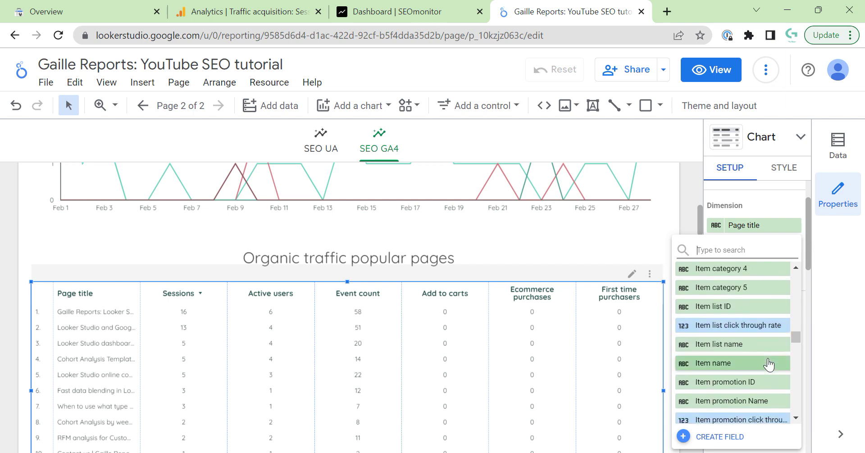
scroll(758, 349, "down", 2)
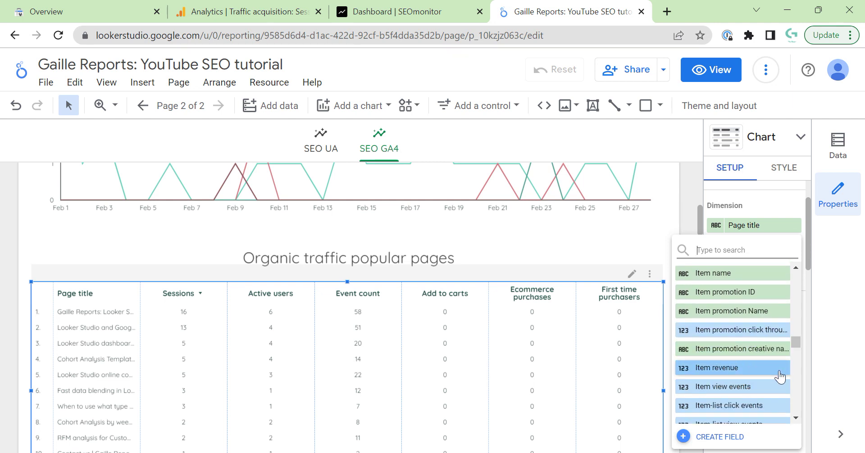
scroll(759, 394, "down", 5)
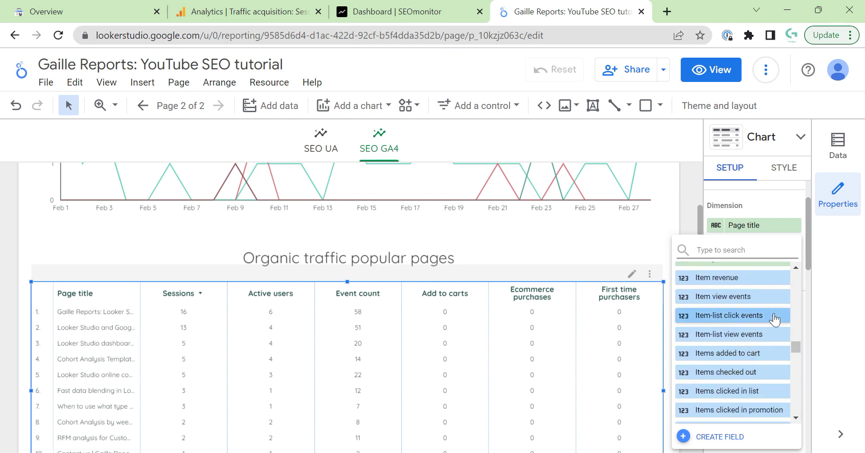
scroll(762, 342, "down", 7)
scroll(760, 356, "down", 2)
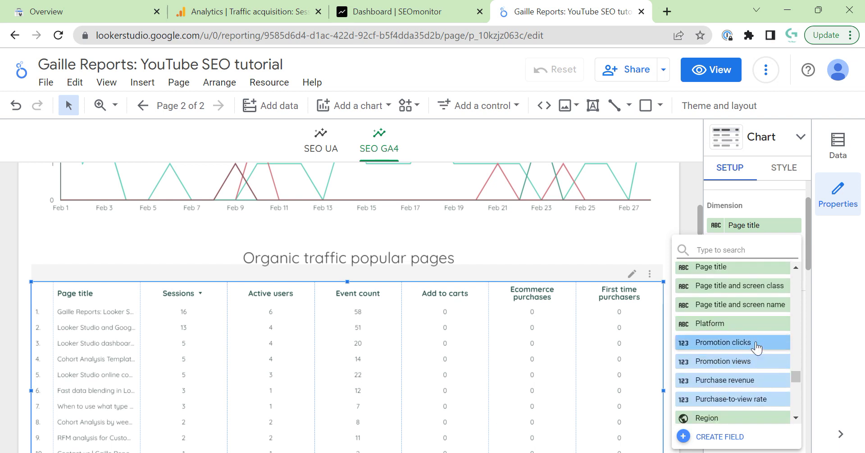
scroll(759, 364, "down", 7)
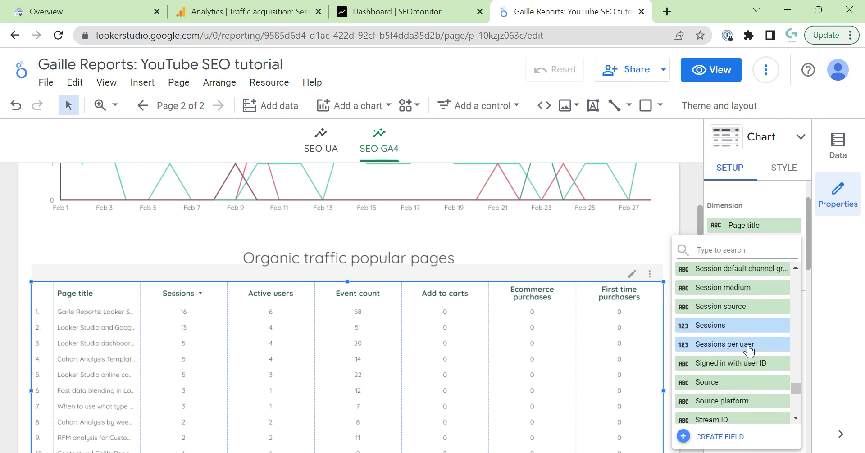
scroll(765, 383, "down", 3)
scroll(750, 339, "down", 2)
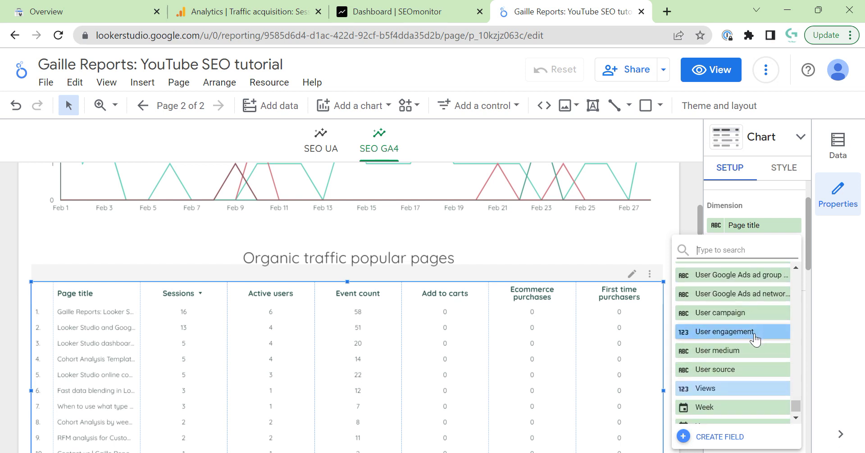
scroll(768, 394, "down", 1)
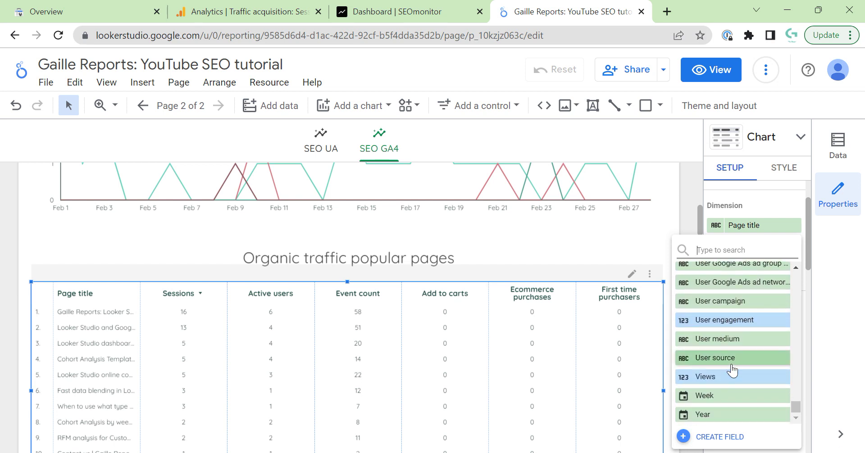
left_click(450, 370)
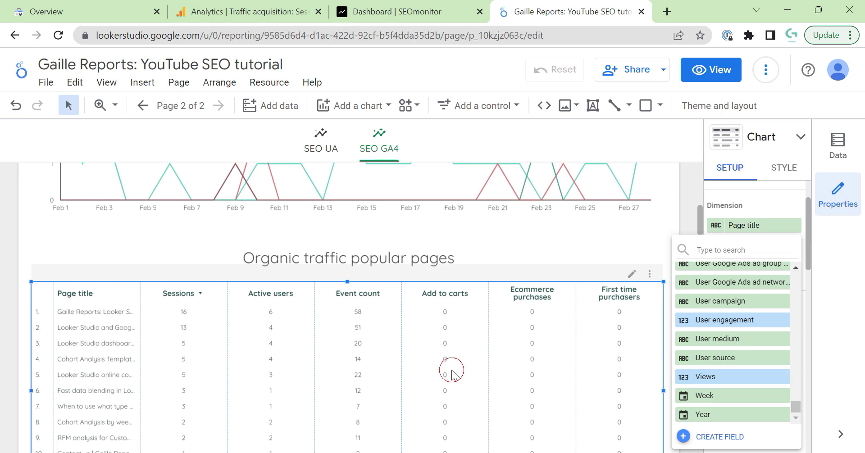
left_click(218, 10)
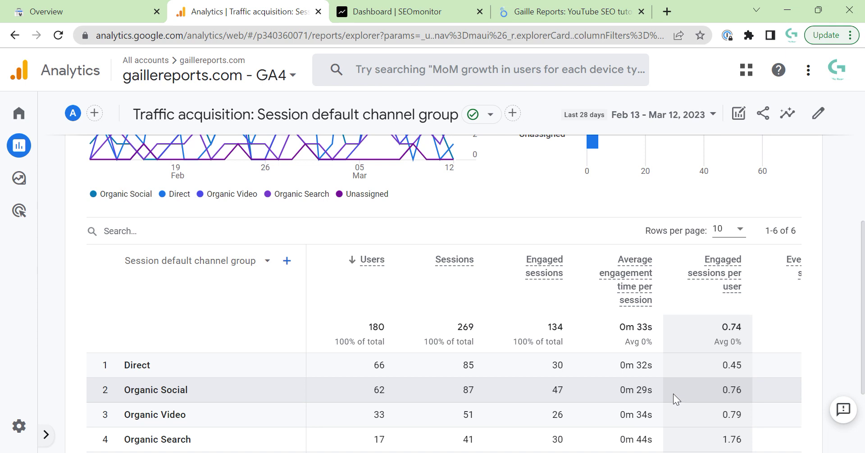
left_click(571, 12)
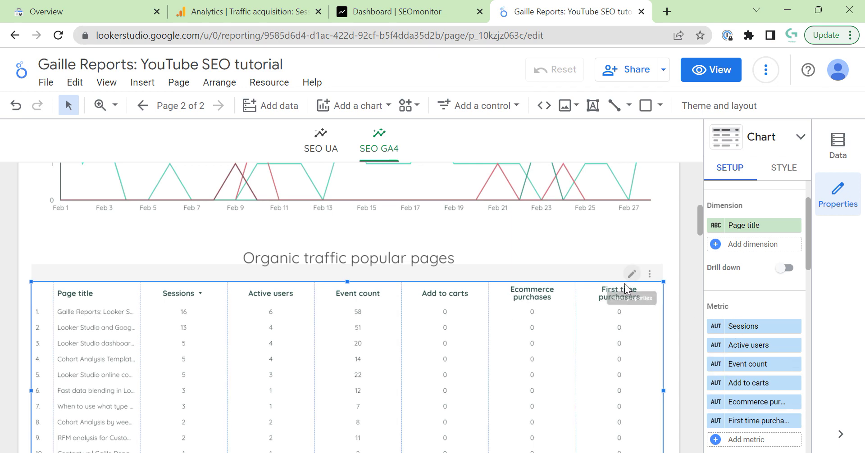
Replace the table's Event count and Add to carts metrics with Engaged sessions and Engagement rate.
scroll(624, 283, "up", 6)
scroll(629, 282, "down", 6)
scroll(631, 279, "up", 6)
scroll(629, 279, "down", 6)
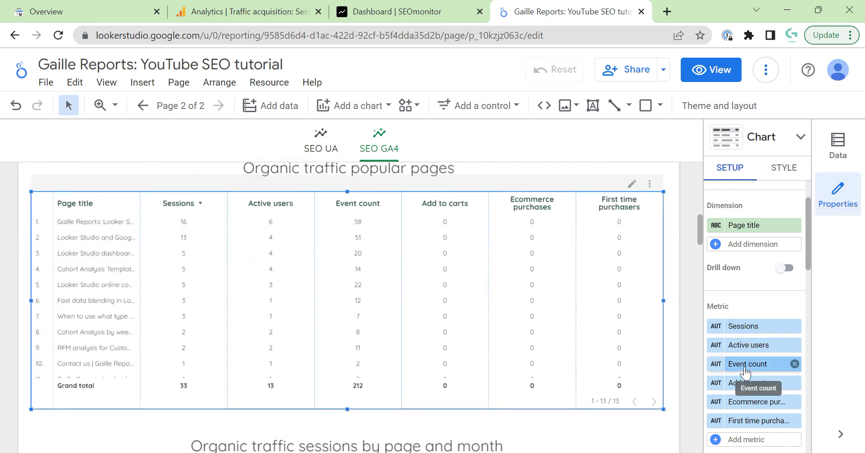
left_click(766, 358)
type("eng")
left_click(762, 299)
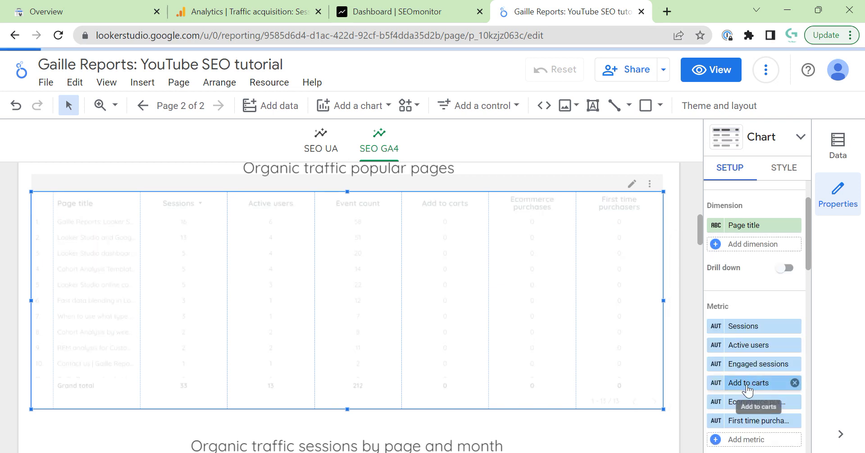
left_click(738, 386)
type("eng")
left_click(738, 310)
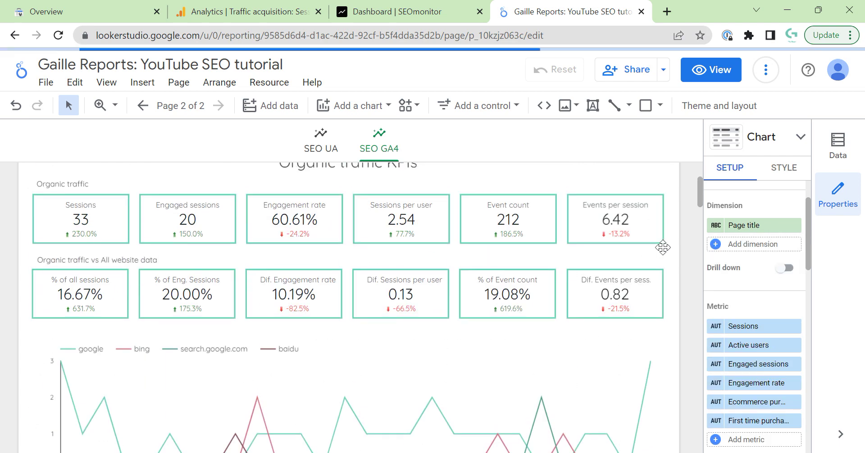
Replace Ecommerce purchases and First time purchasers with Sessions per user and Event count.
scroll(663, 248, "down", 7)
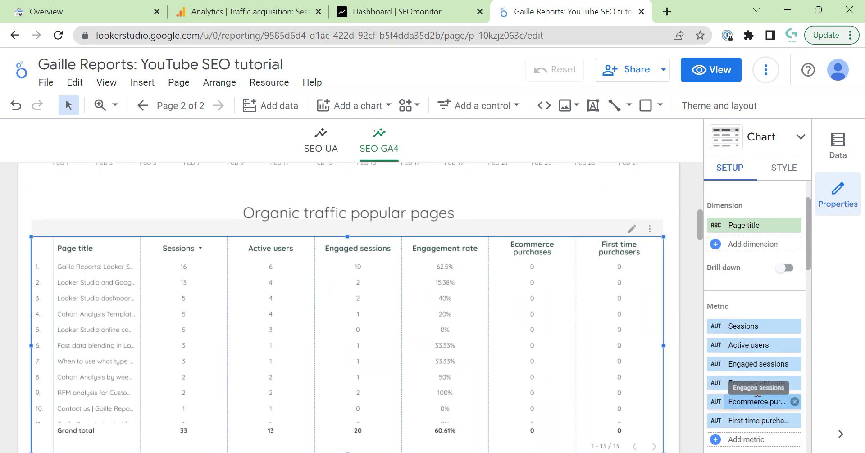
left_click(752, 405)
type("sess")
scroll(774, 332, "down", 1)
left_click(766, 413)
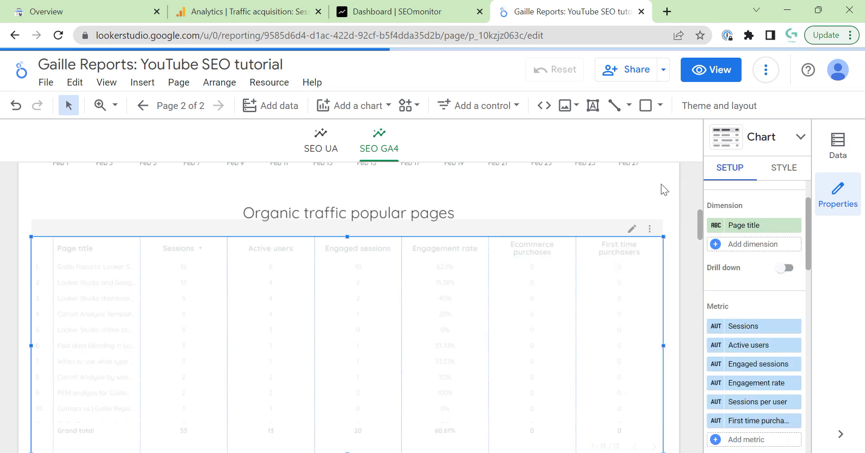
scroll(660, 187, "up", 10)
scroll(660, 201, "down", 2)
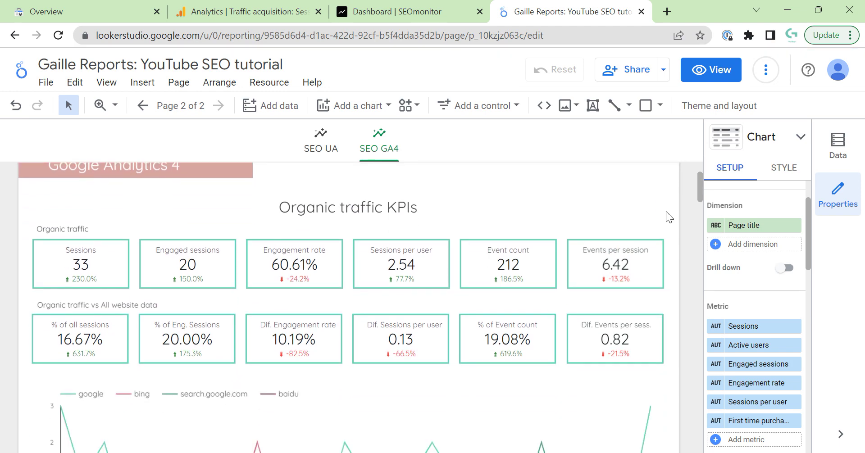
scroll(666, 214, "down", 5)
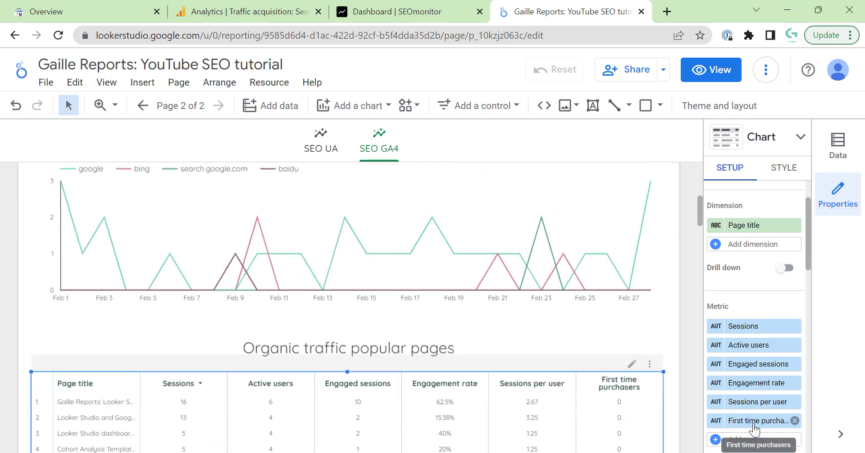
left_click(753, 424)
type("eve")
left_click(734, 308)
Add Event count per user as an extra metric in the popular pages table.
left_click(743, 439)
type("eve")
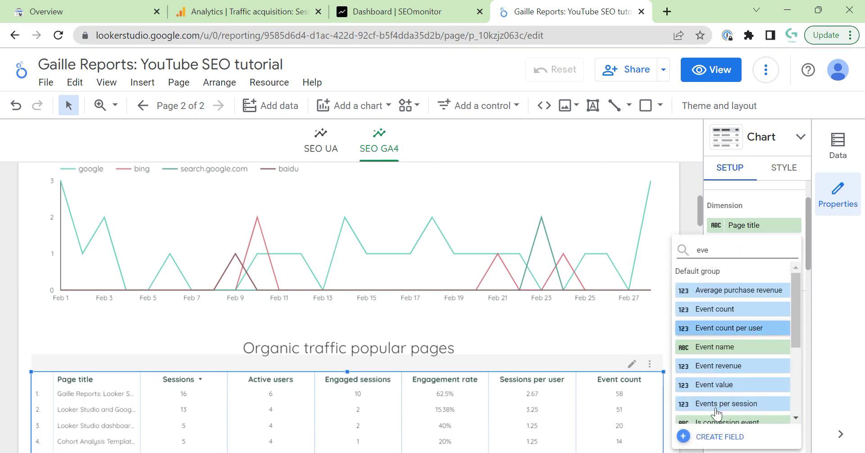
left_click(729, 328)
scroll(694, 374, "down", 4)
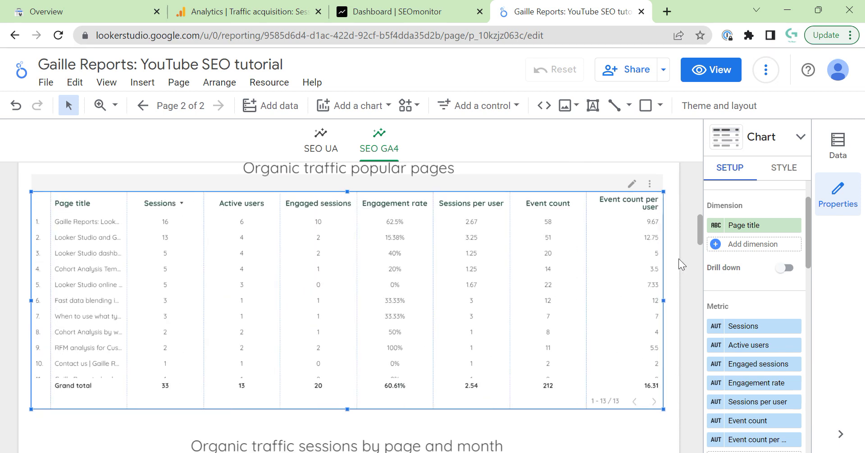
left_click(783, 168)
scroll(761, 336, "down", 10)
Center the Event count per user column and fit all table columns to their data.
scroll(762, 342, "up", 6)
left_click(755, 293)
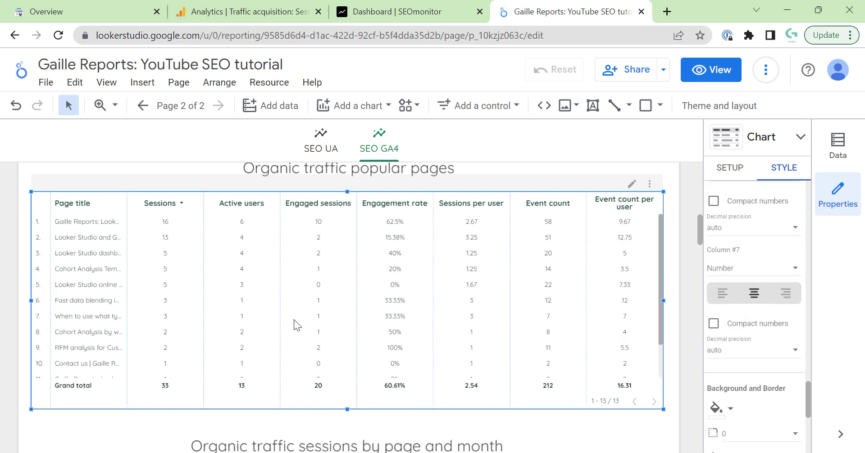
right_click(218, 307)
mouse_move(276, 334)
left_click(390, 339)
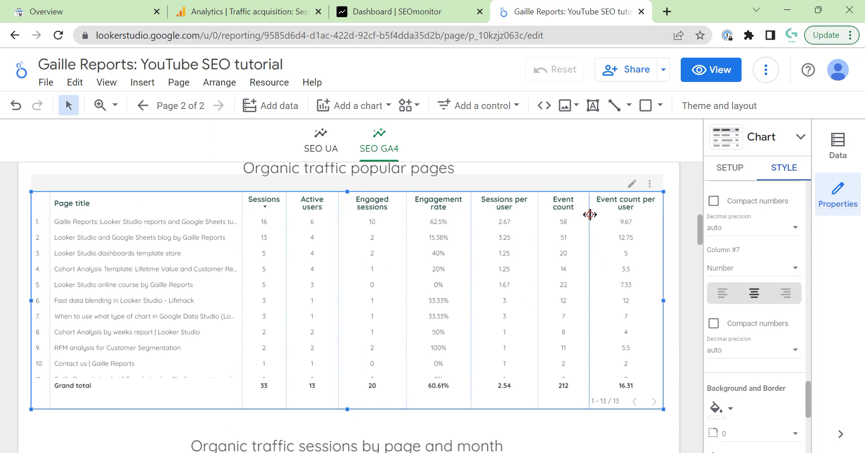
Widen all seven table columns, then shorten the table to fit its ten rows and total.
left_click_drag(590, 216, 606, 212)
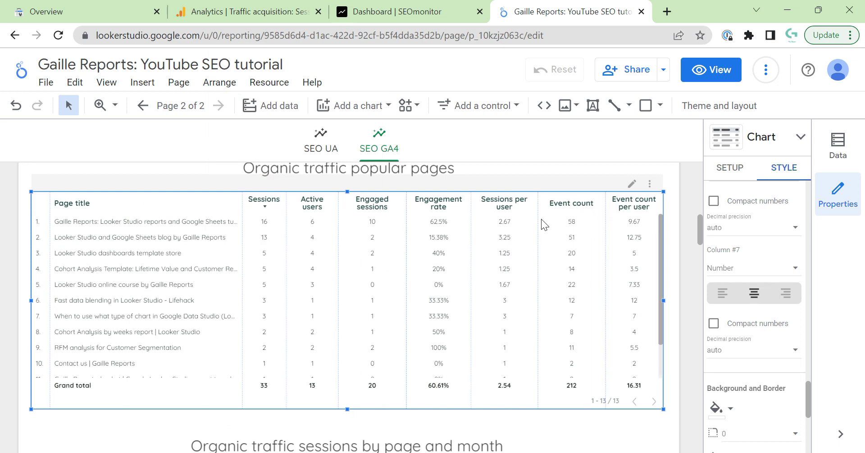
left_click_drag(538, 219, 561, 225)
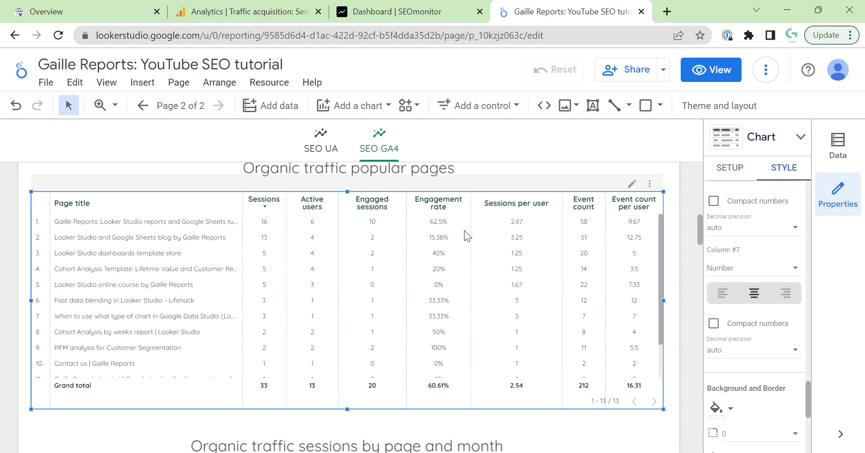
left_click_drag(471, 231, 508, 233)
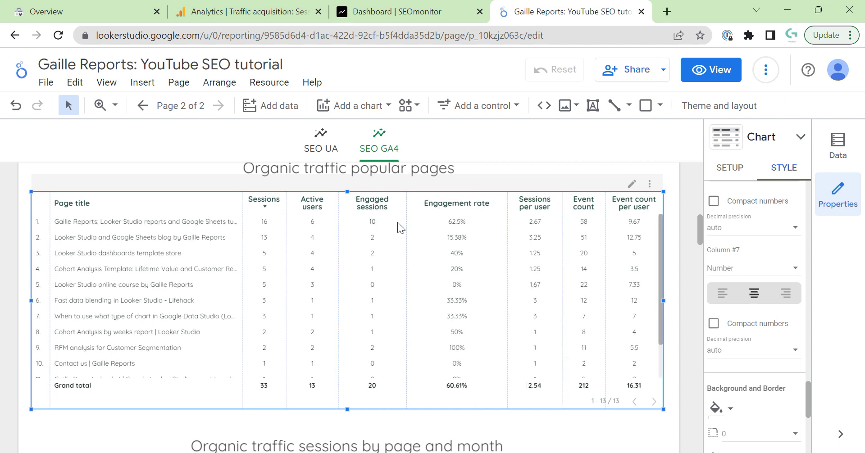
left_click_drag(404, 221, 443, 223)
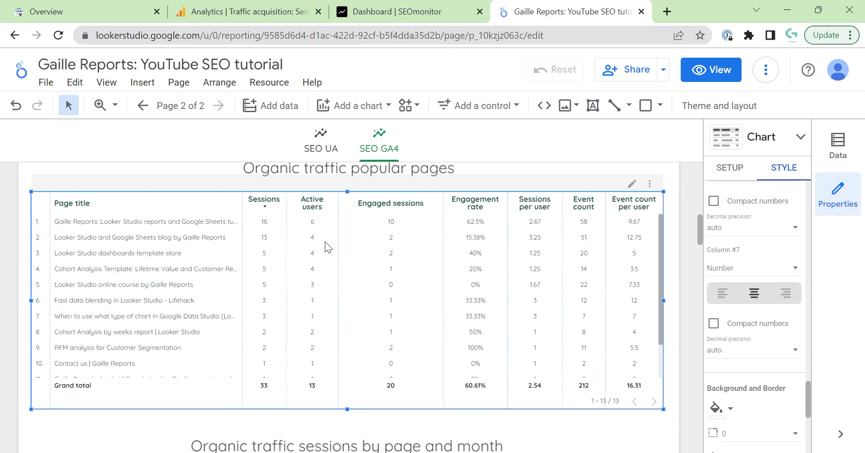
left_click_drag(340, 251, 394, 252)
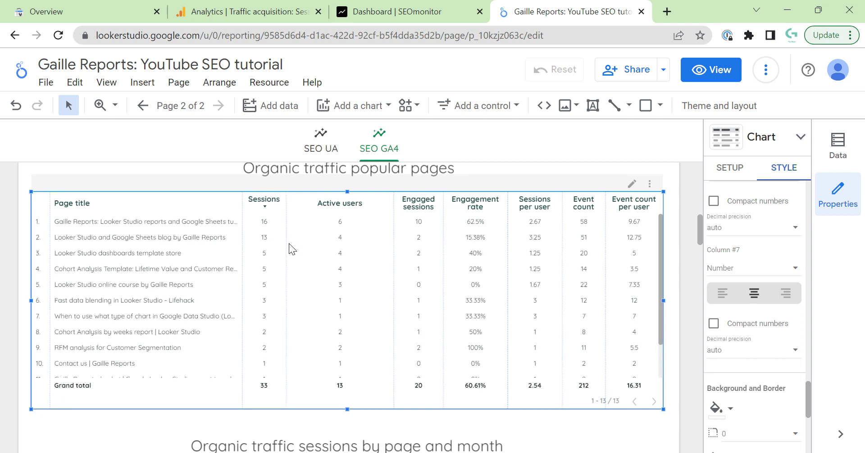
left_click_drag(287, 243, 350, 245)
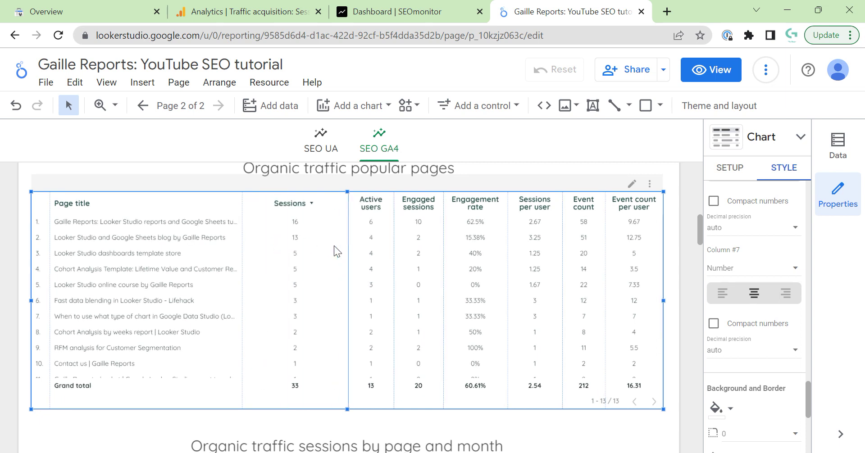
left_click_drag(242, 239, 297, 245)
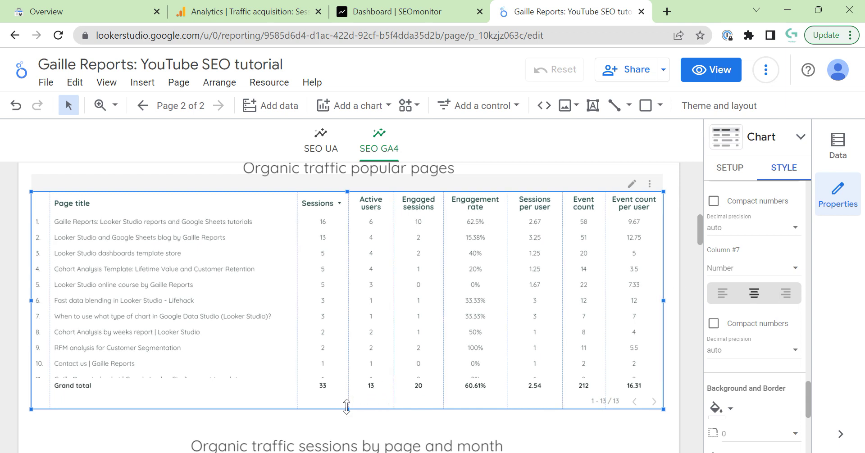
left_click_drag(346, 406, 350, 403)
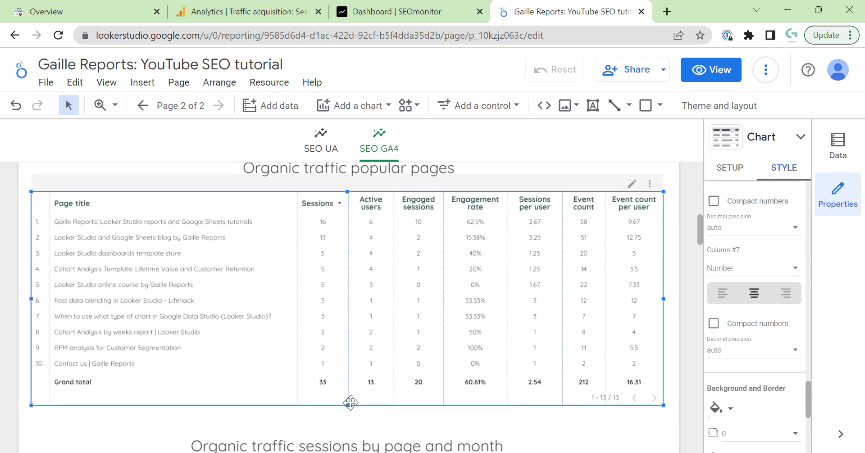
left_click(665, 392)
Switch the sessions by page and month pivot table's data source to GR GA4.
scroll(672, 352, "up", 3)
scroll(672, 349, "down", 5)
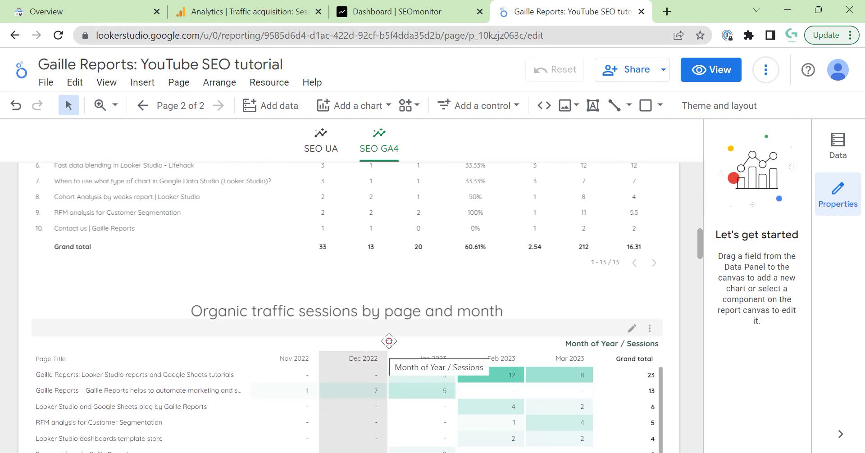
left_click(381, 358)
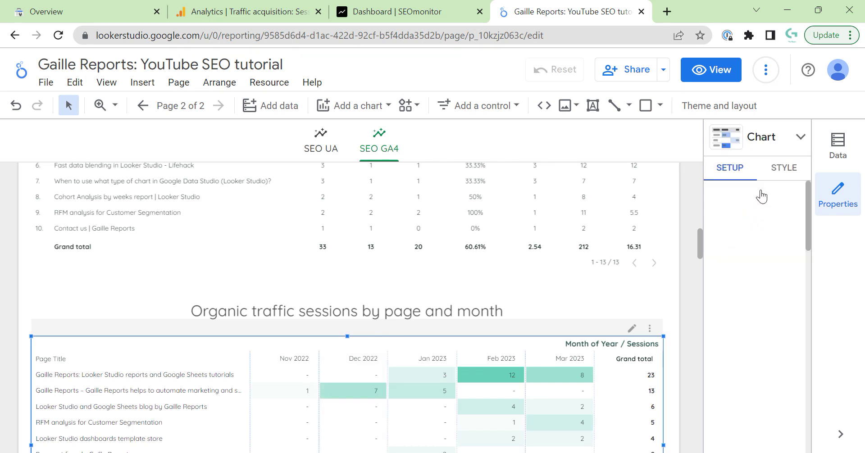
left_click(747, 213)
left_click(711, 317)
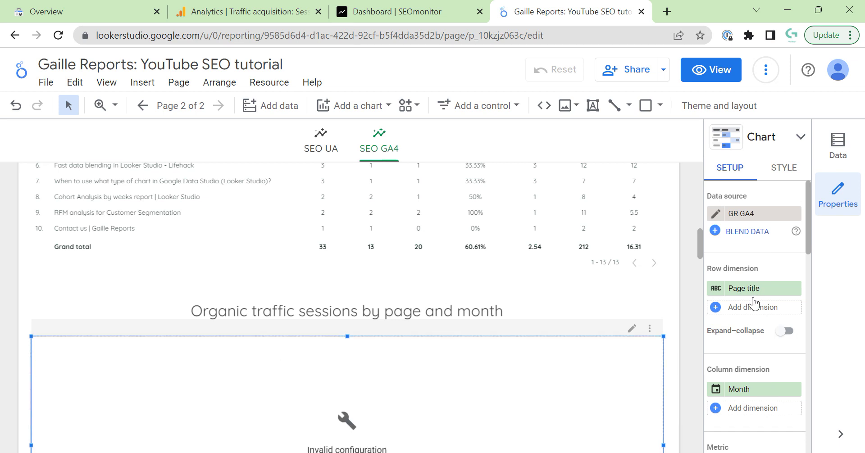
Apply the GA4 Organic filter to the pivot table.
scroll(774, 371, "down", 2)
scroll(770, 374, "down", 8)
scroll(761, 388, "down", 3)
left_click(747, 344)
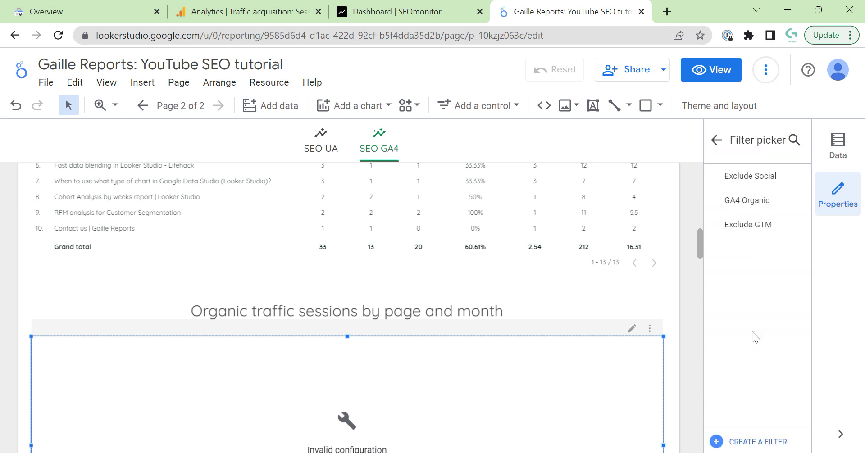
left_click(746, 199)
Replace the pivot's Month column dimension with Date.
scroll(745, 299, "up", 10)
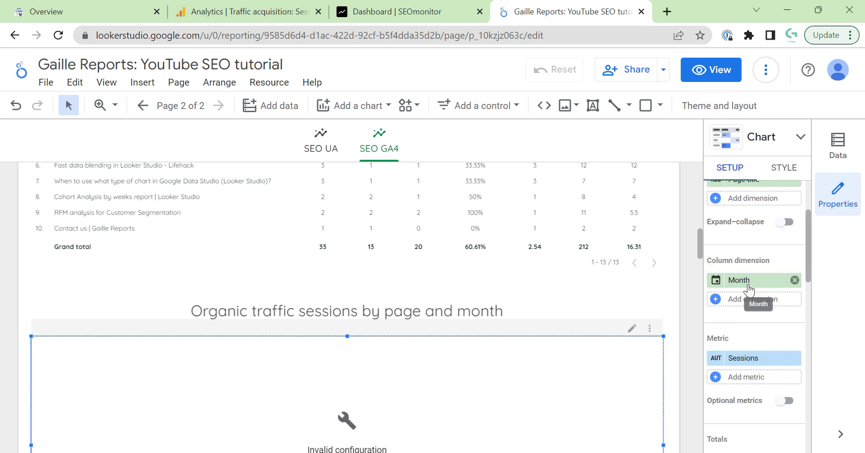
left_click(747, 287)
type("dat")
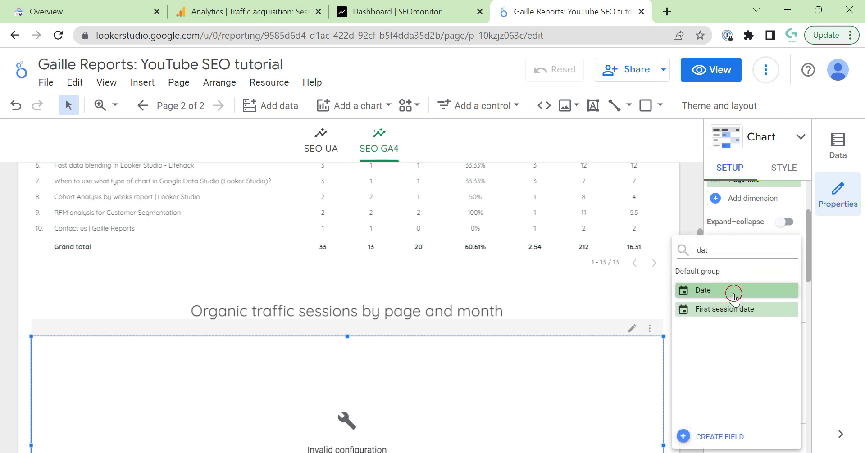
left_click(733, 293)
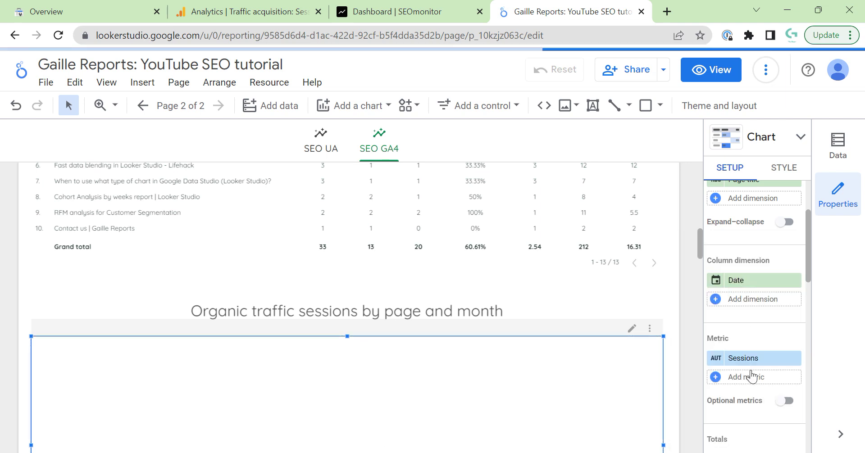
Swap the pivot's column dimension to Month and then back to Date.
scroll(683, 327, "down", 3)
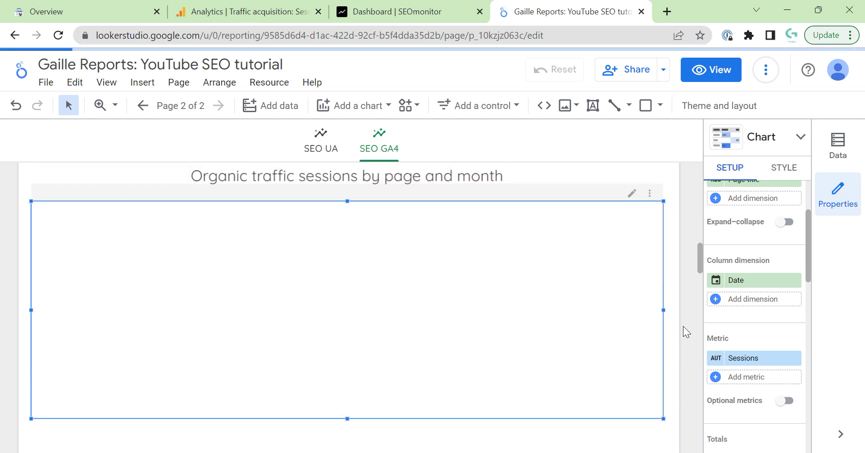
scroll(683, 326, "up", 1)
scroll(779, 308, "up", 1)
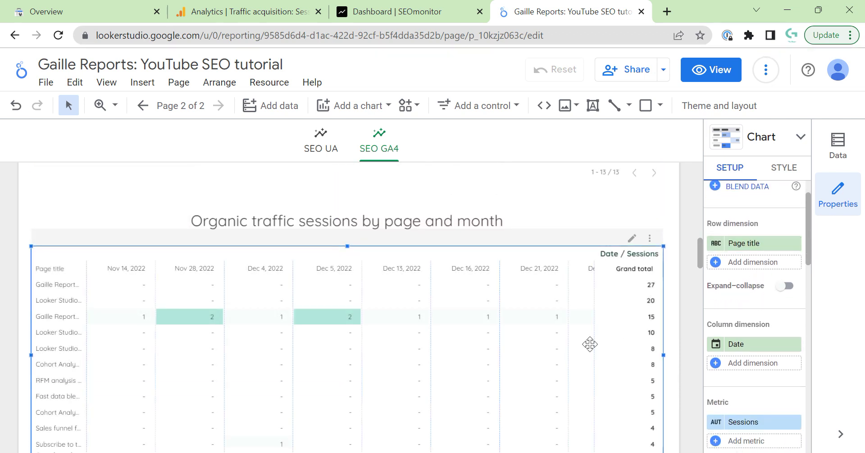
left_click(745, 345)
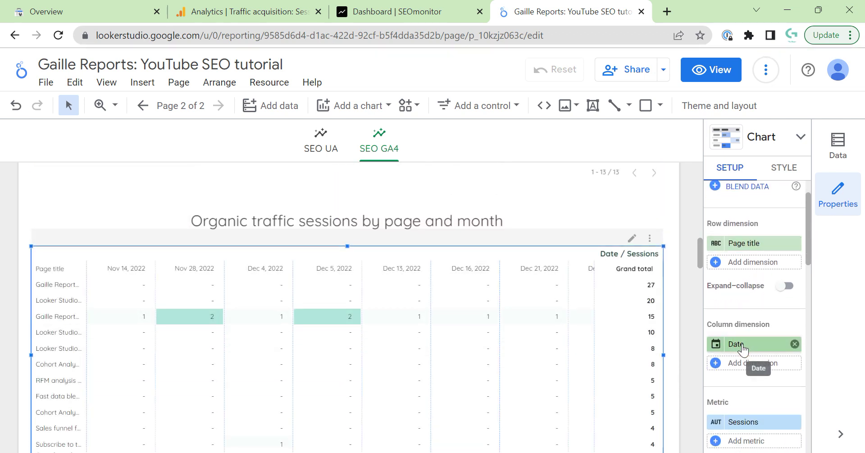
type("mon")
left_click(730, 292)
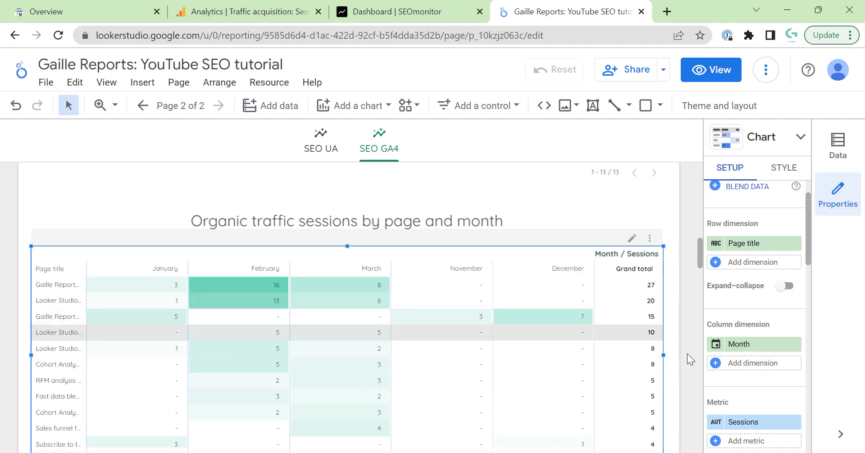
left_click(744, 346)
type("date")
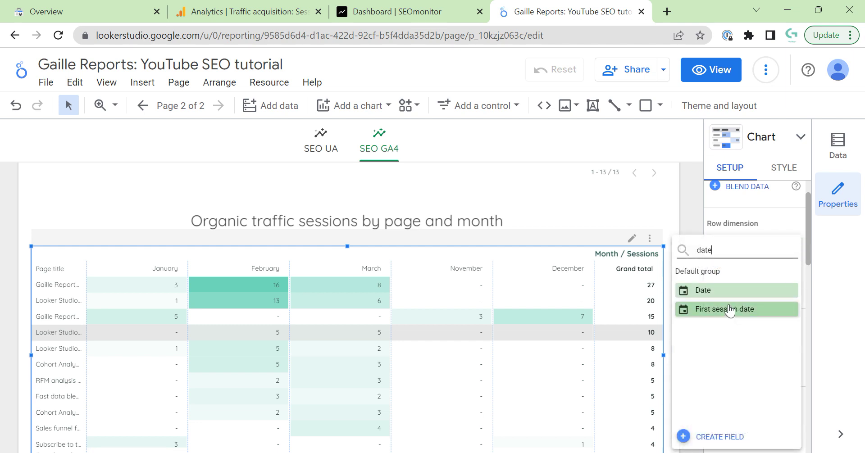
left_click(722, 292)
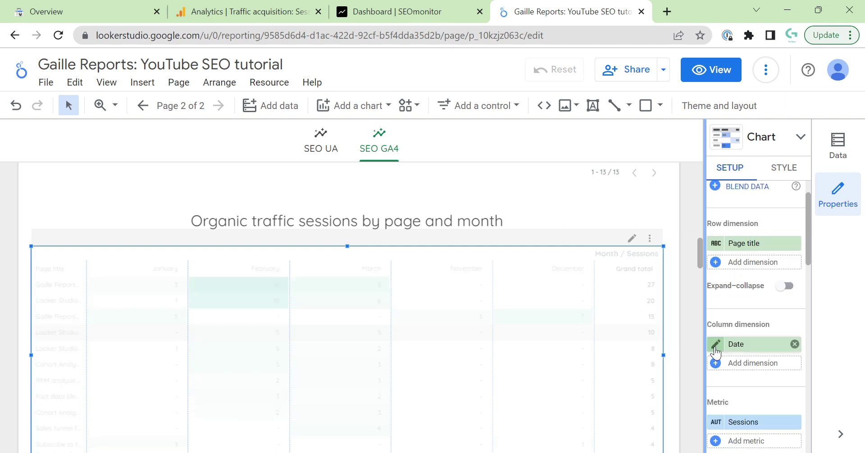
Change the Date column dimension's type to Year Month.
left_click(715, 346)
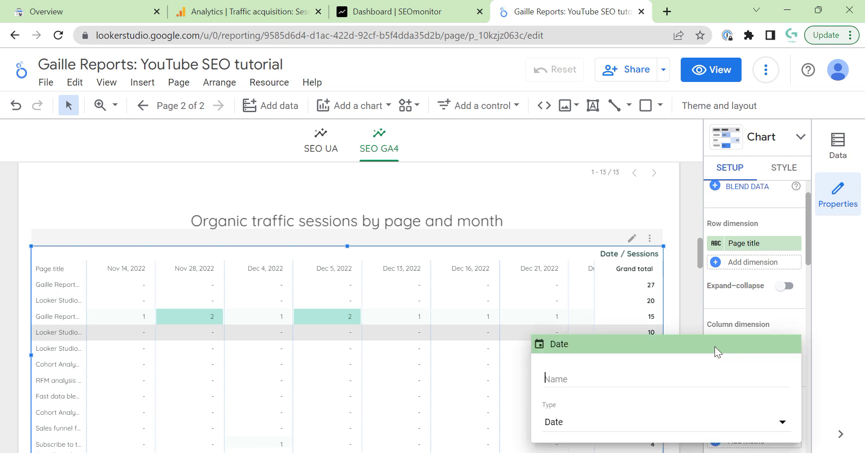
left_click(615, 429)
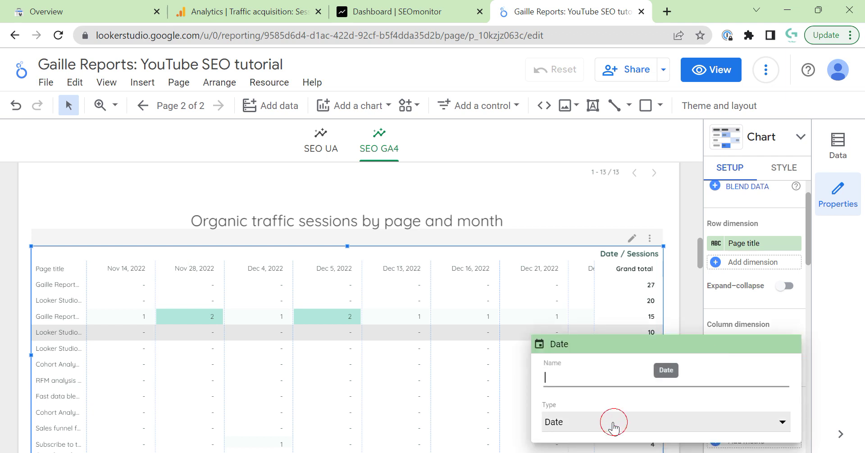
left_click(547, 412)
mouse_move(589, 349)
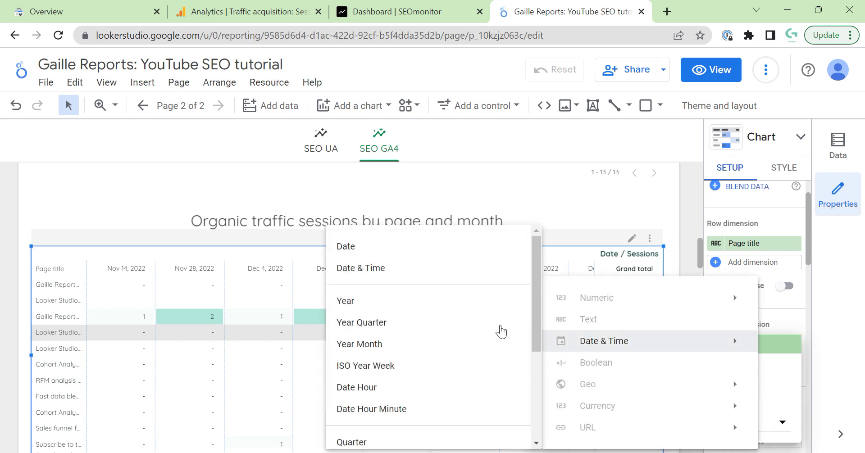
left_click(378, 346)
left_click(686, 242)
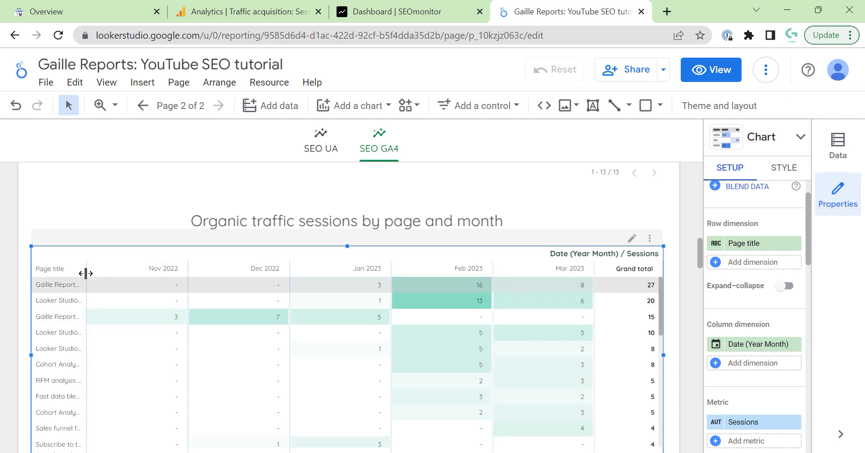
Drag the pivot's Page title column wider and widen the Nov 2022 column slightly.
left_click_drag(85, 273, 241, 291)
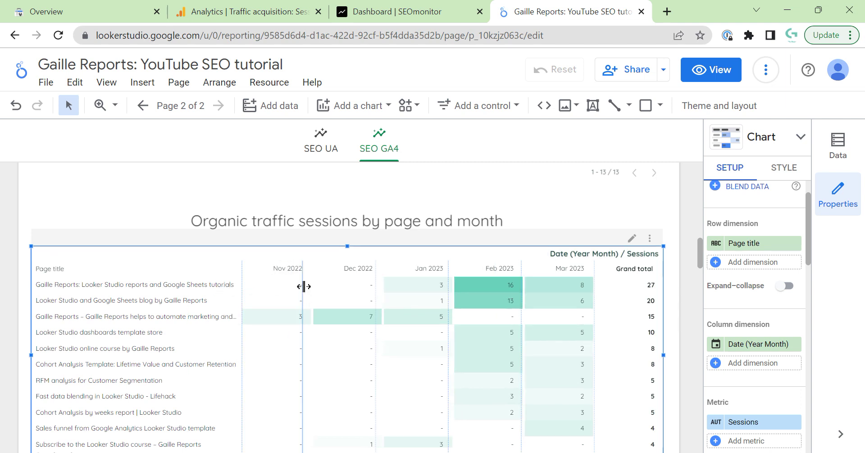
left_click_drag(302, 284, 313, 283)
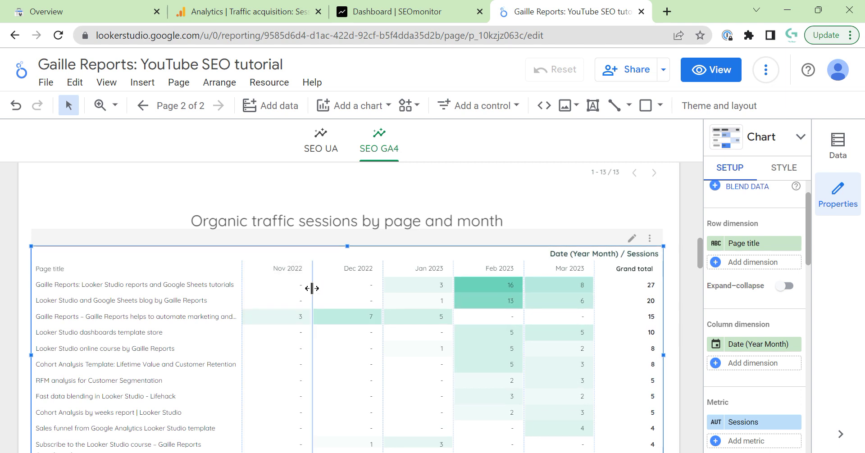
left_click_drag(241, 284, 258, 285)
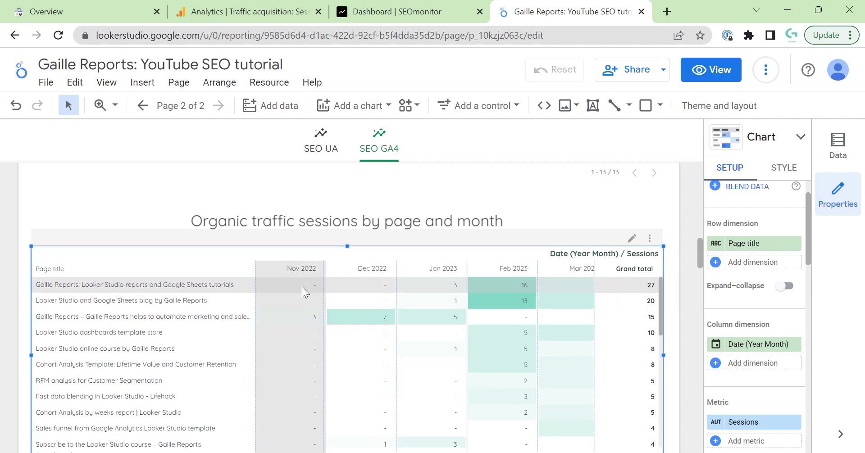
left_click(684, 304)
scroll(686, 305, "down", 4)
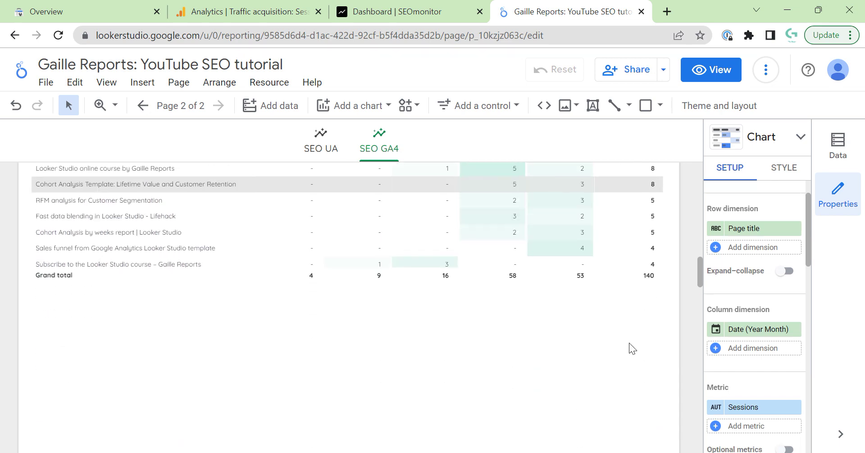
scroll(662, 330, "up", 4)
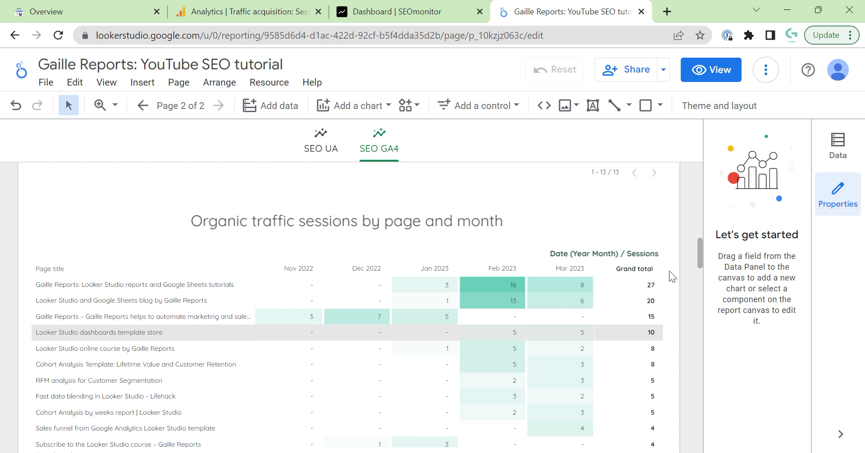
scroll(671, 315, "down", 3)
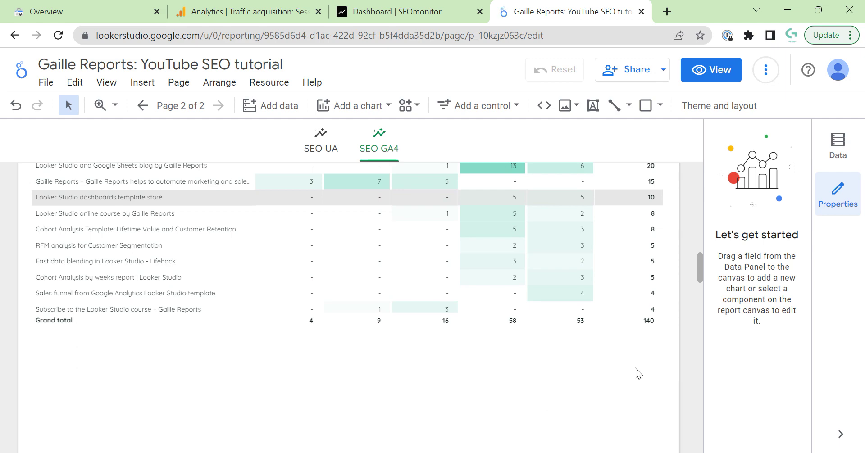
scroll(637, 368, "up", 15)
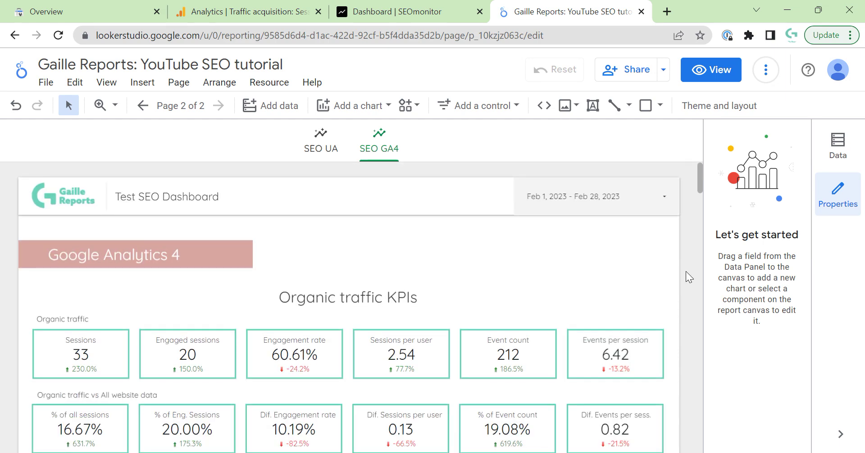